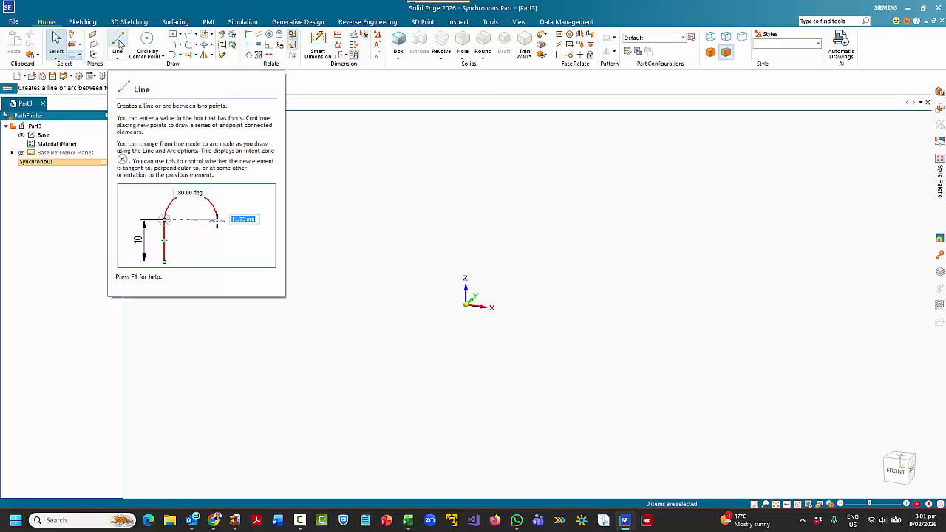
- Sketch a closed D-shaped profile on the horizontal XY plane, with straight edges about 50 mm long and an end arc of about 14 mm radius
click(118, 43)
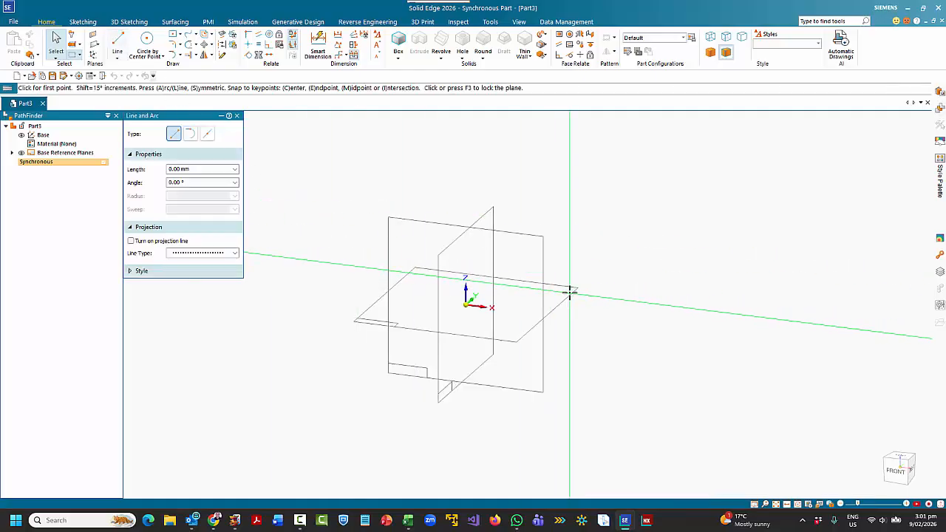
key(F3)
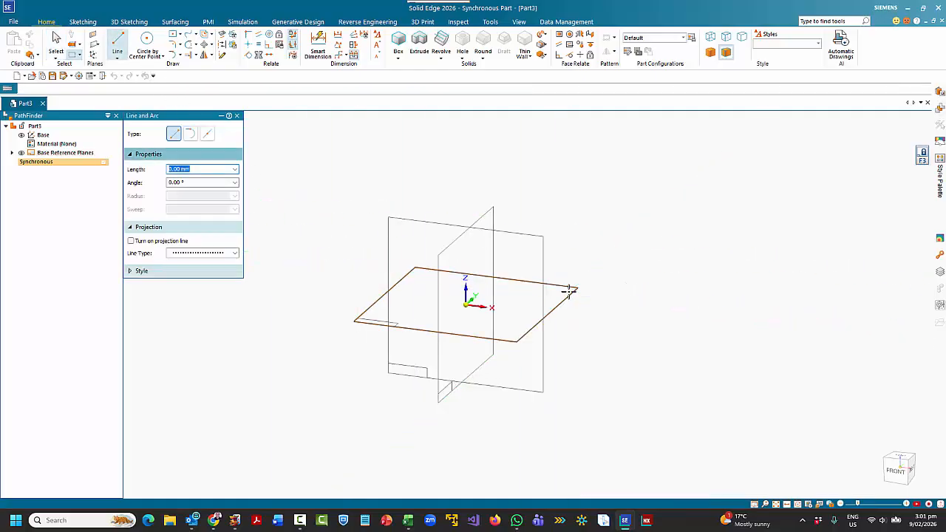
key(ctrl+h)
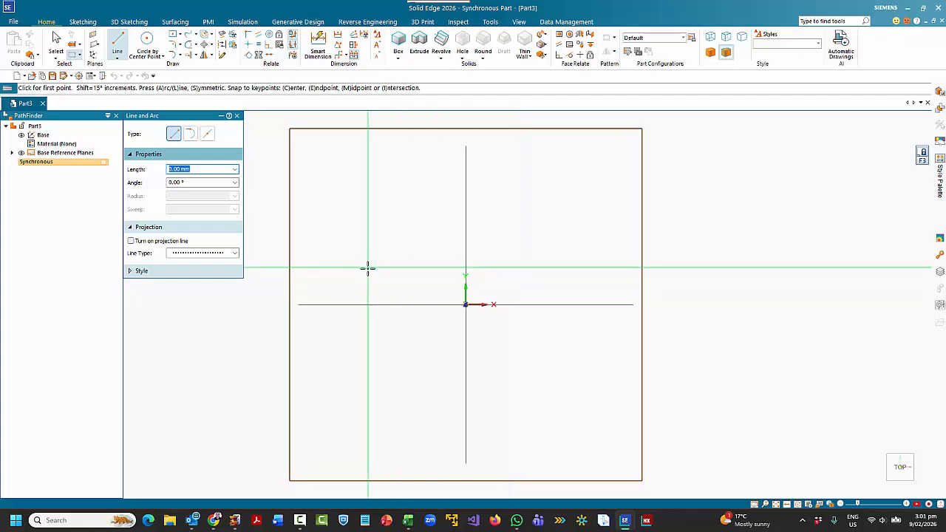
scroll(377, 273, down, 4)
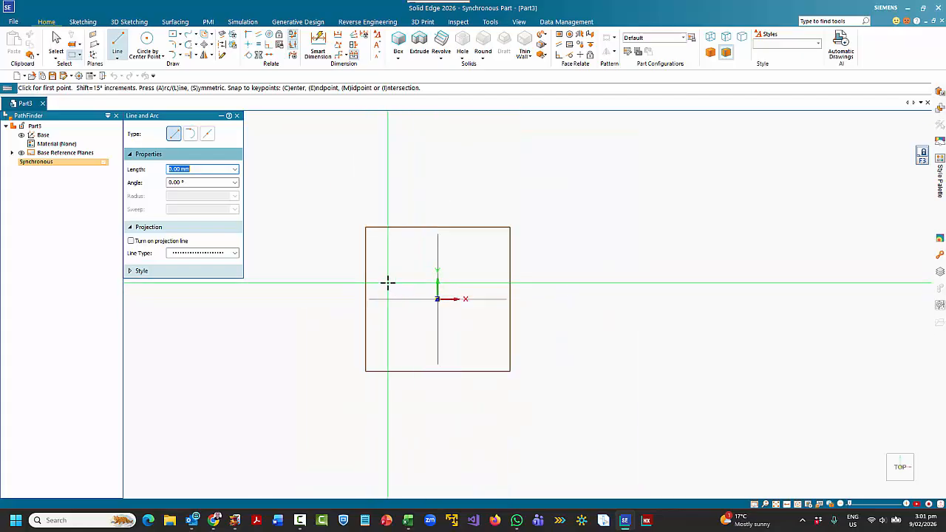
click(387, 282)
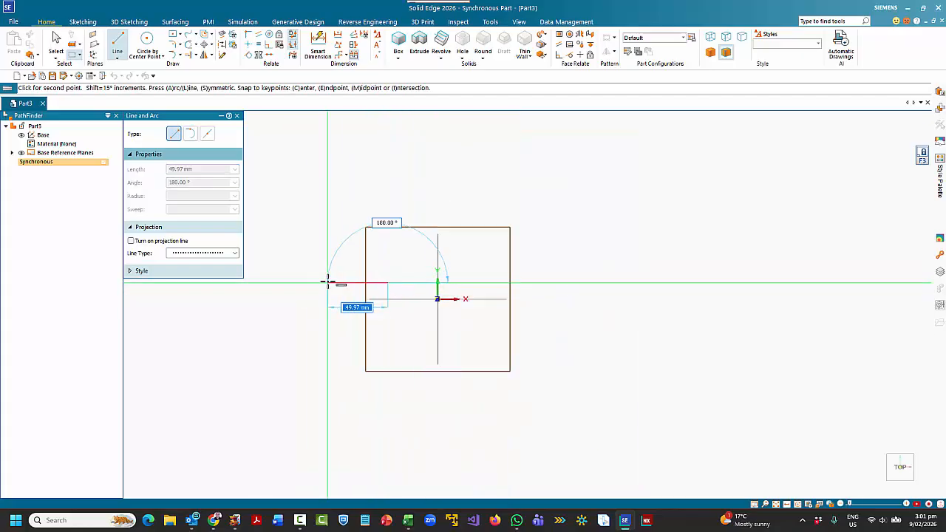
click(328, 283)
key(a)
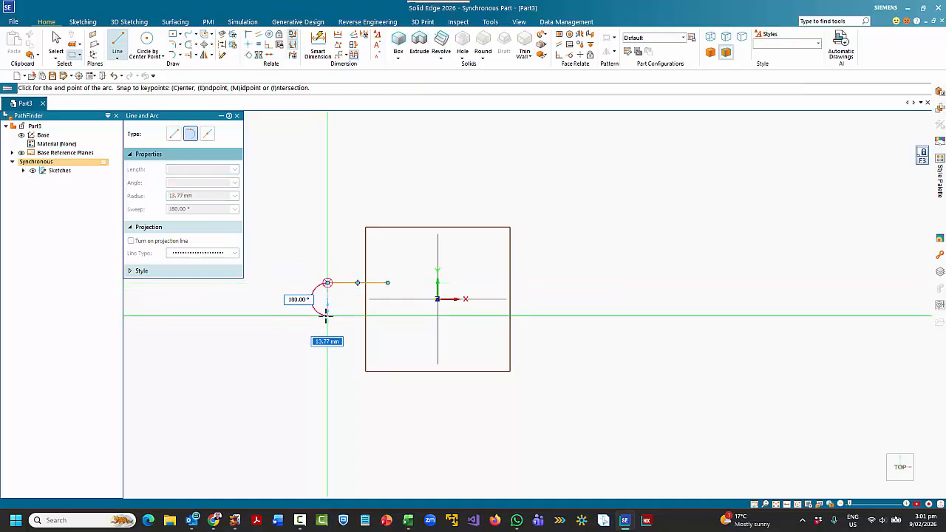
click(327, 315)
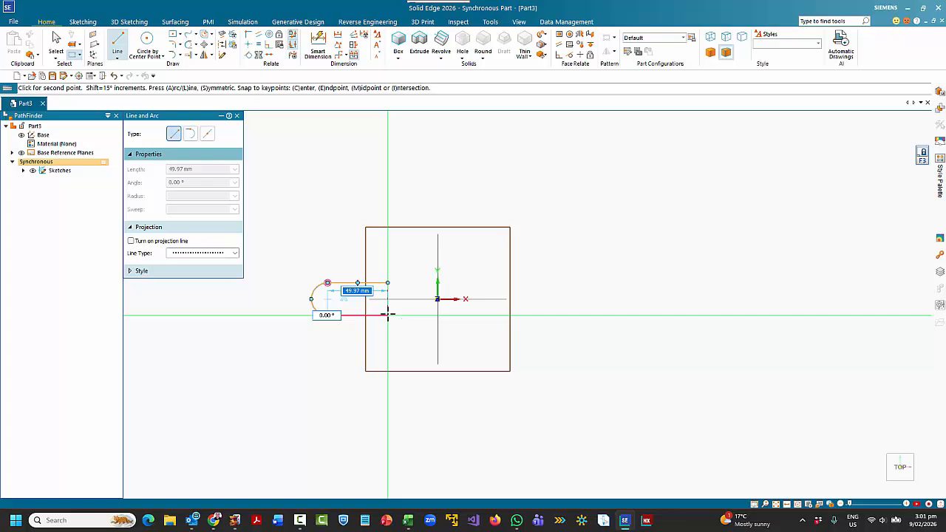
click(387, 315)
click(388, 283)
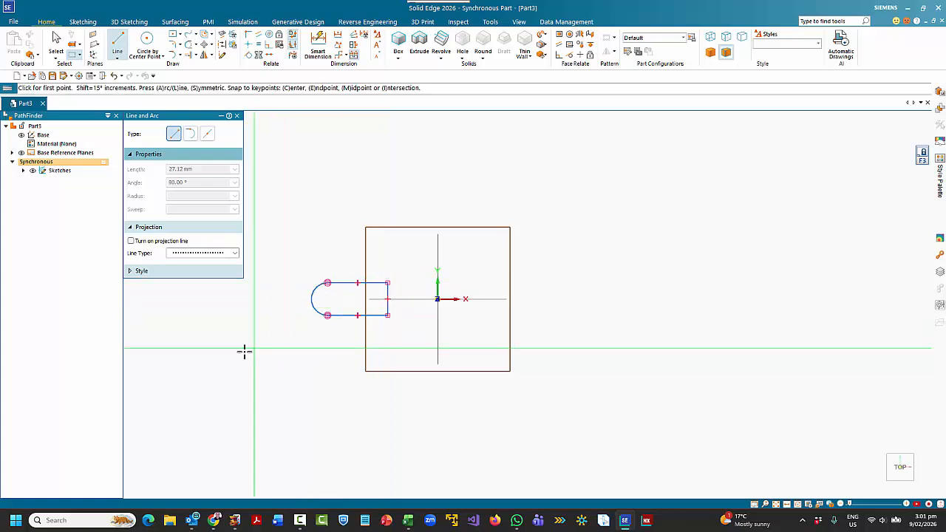
key(Escape)
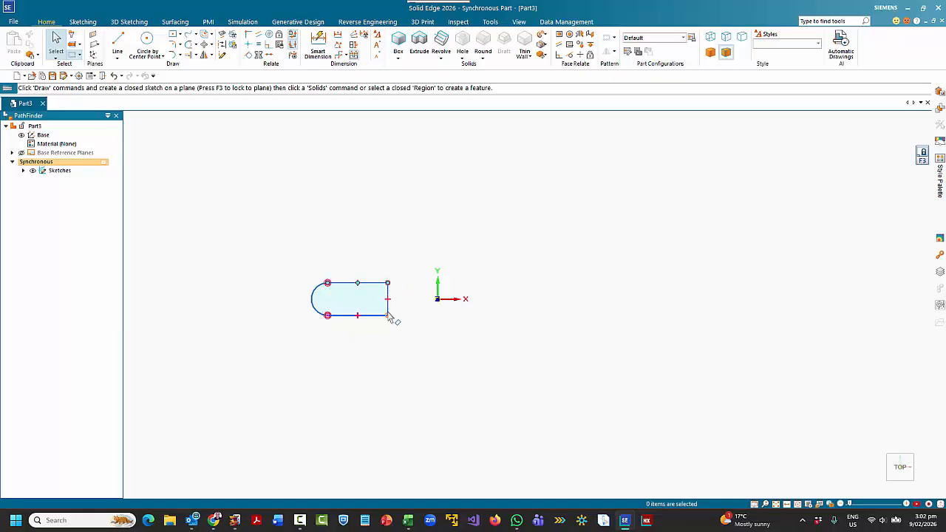
- Dimension the profile with a 20 mm arc radius and a 20 mm length for the upper straight edge
click(318, 46)
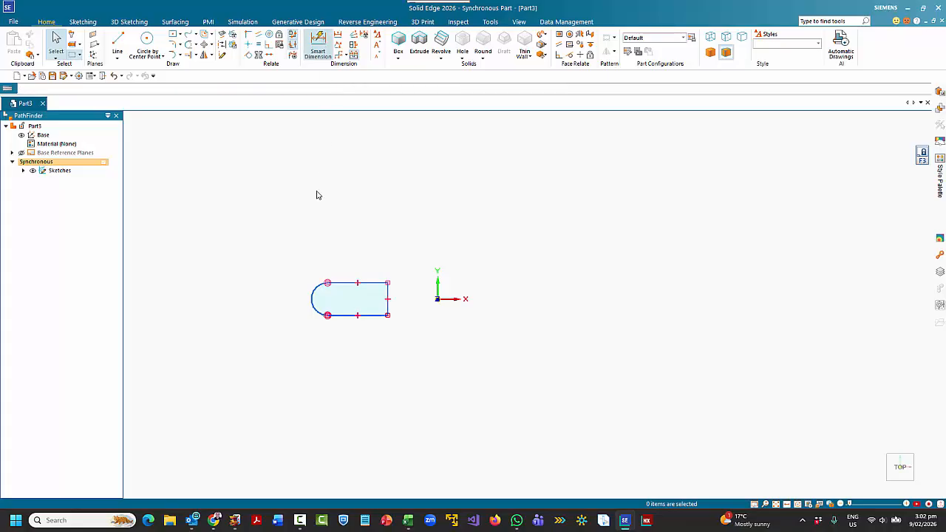
click(314, 291)
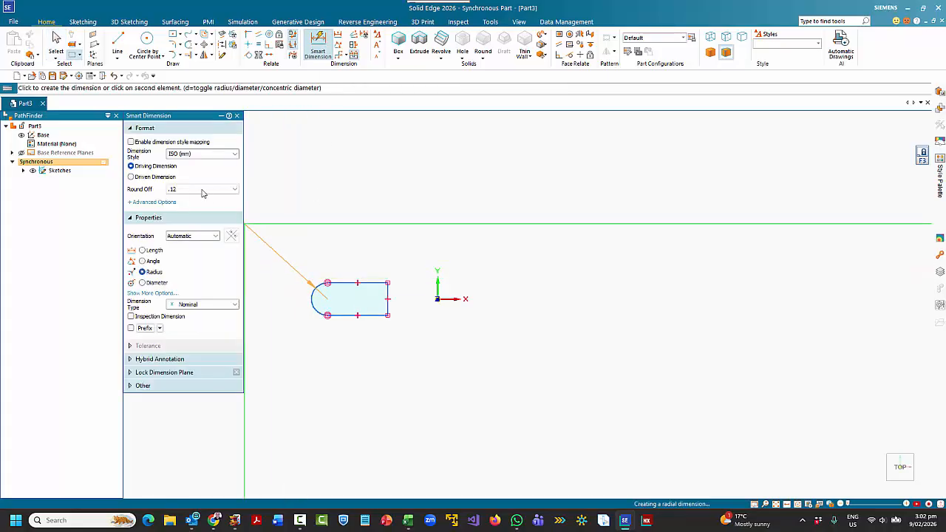
click(304, 269)
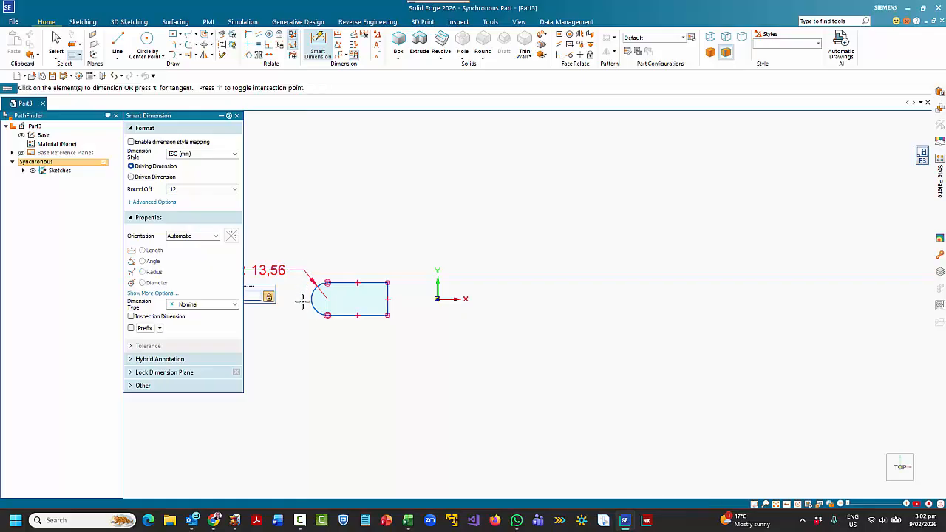
text(20)
key(Return)
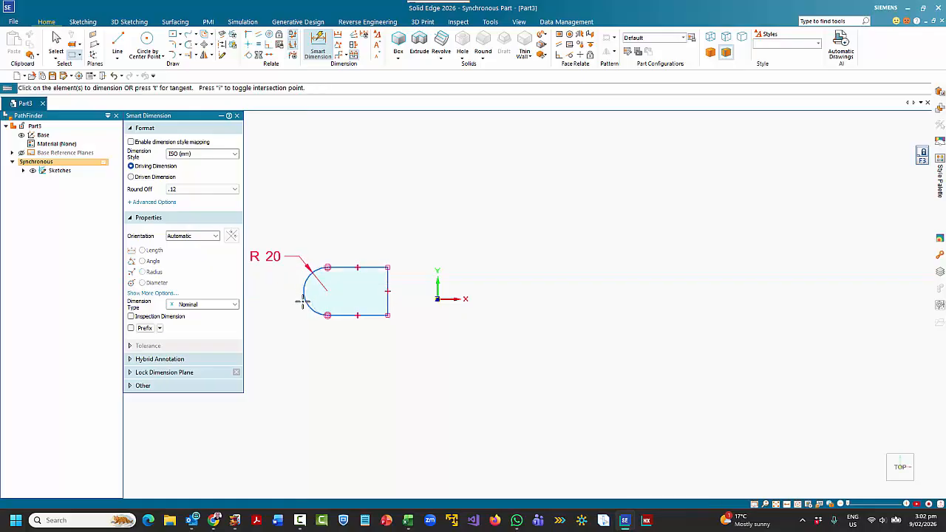
click(372, 267)
click(366, 237)
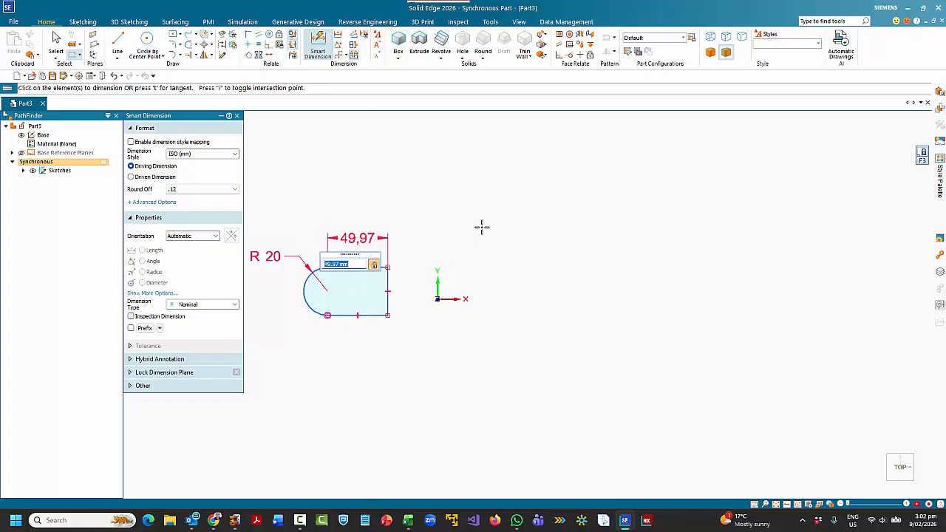
text(20)
key(Return)
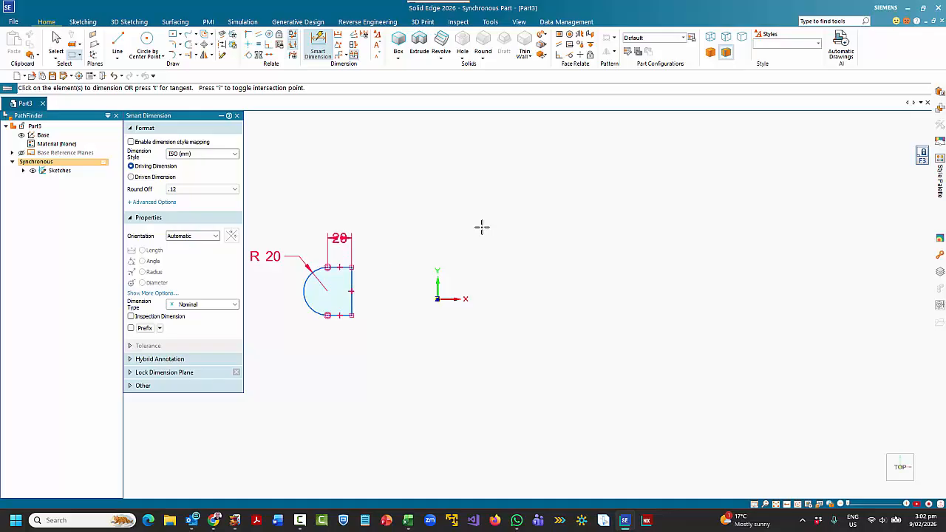
- Dimension the horizontal distance between the Y axis and the profile's straight vertical edge as 30 mm
click(437, 284)
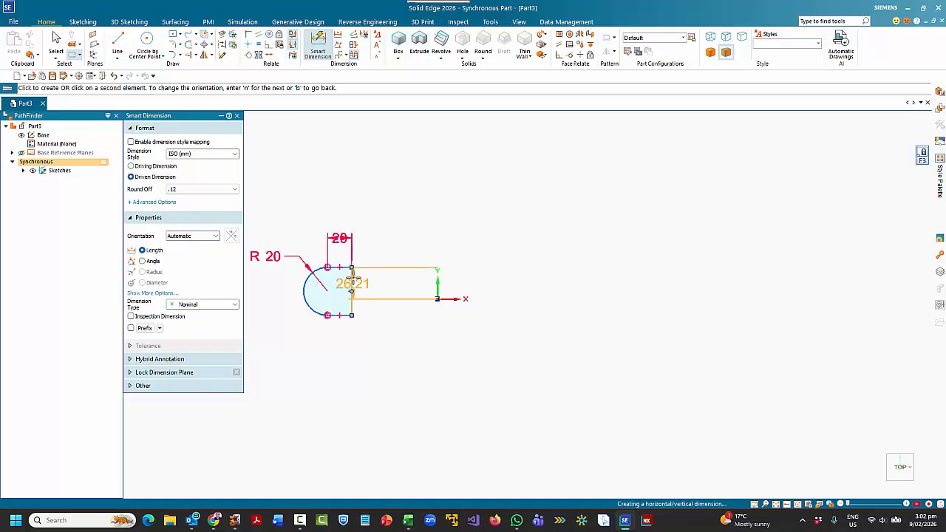
click(352, 281)
click(393, 239)
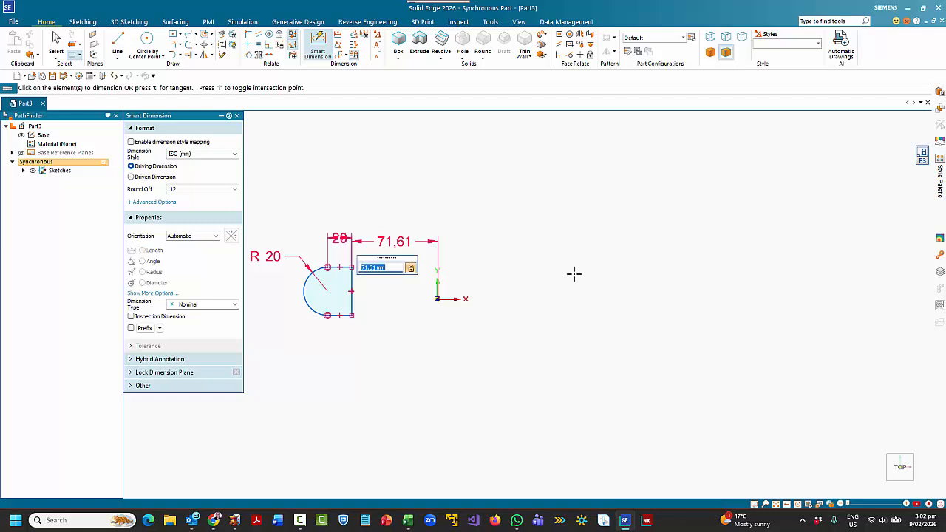
text(30)
key(Return)
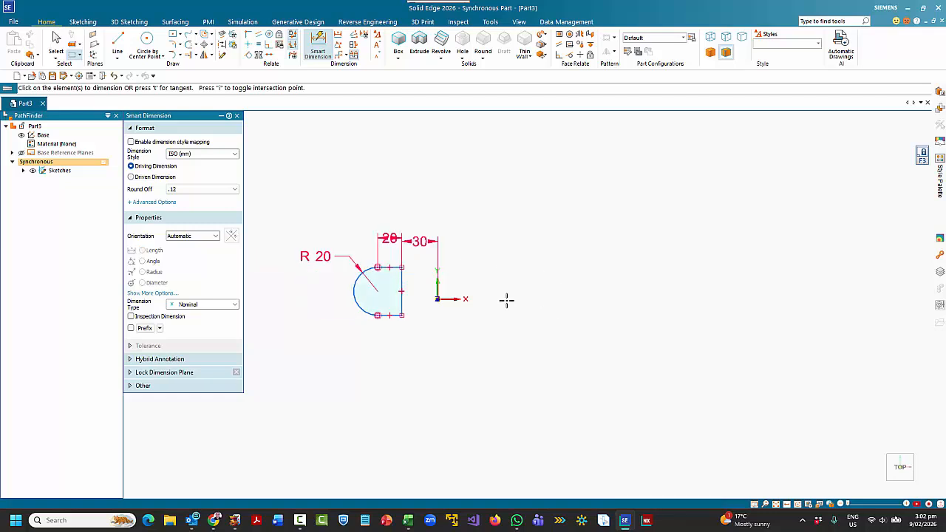
- Align the arc's centre horizontally with the origin using a Horizontal/Vertical relationship
click(250, 46)
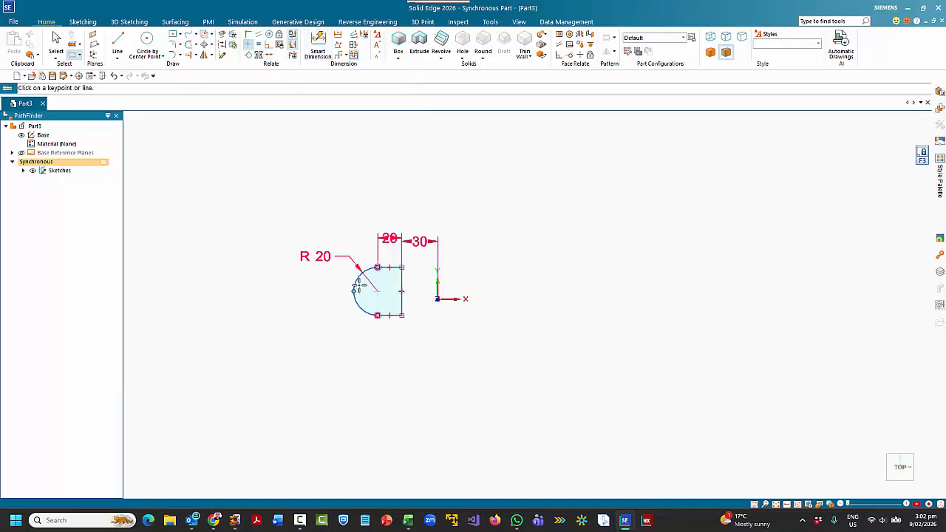
click(377, 291)
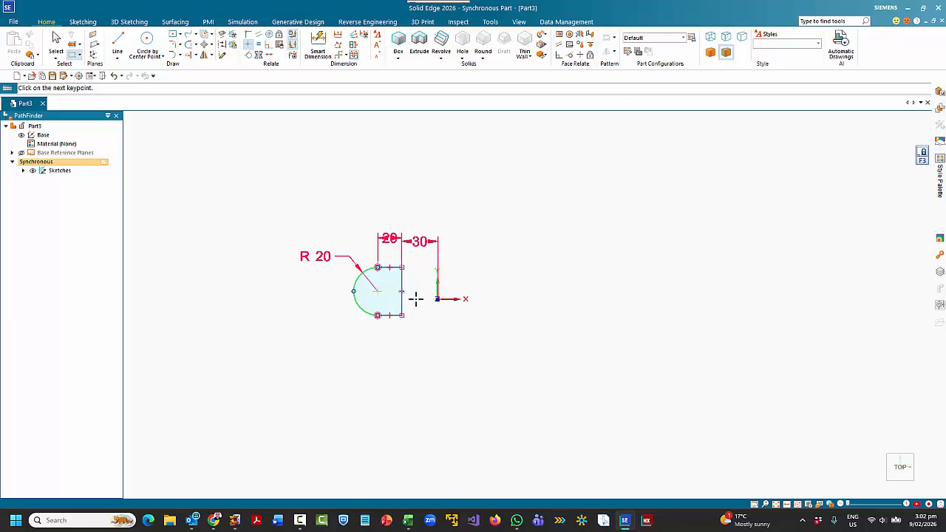
click(437, 299)
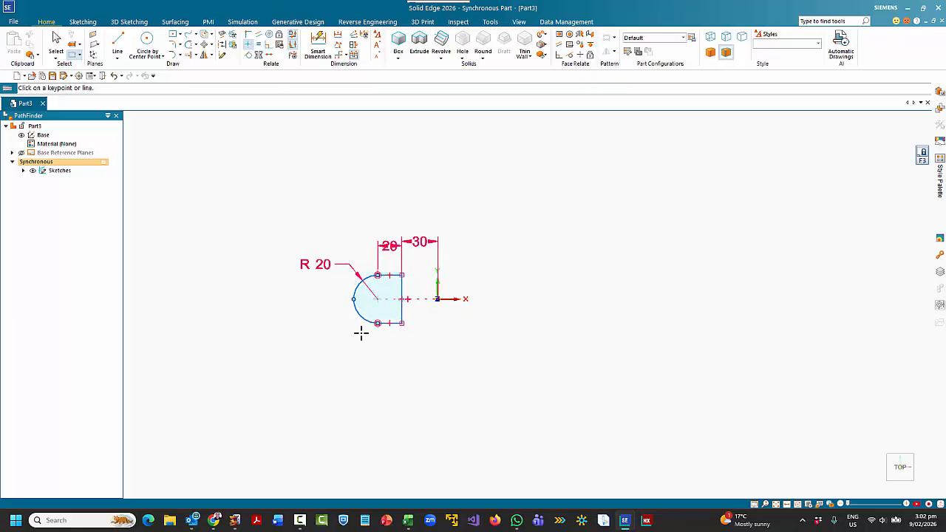
- Draw a 10 mm diameter circle centred on the arc's centre point
click(147, 40)
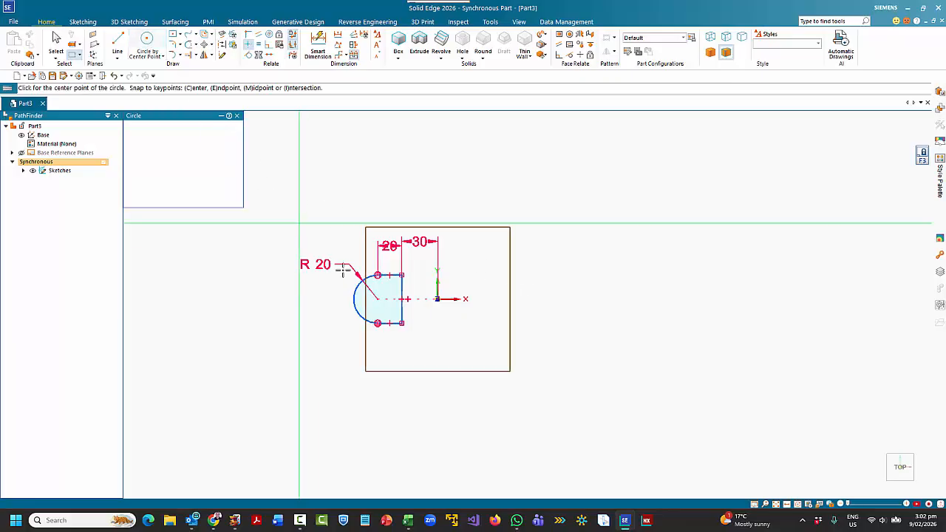
click(377, 299)
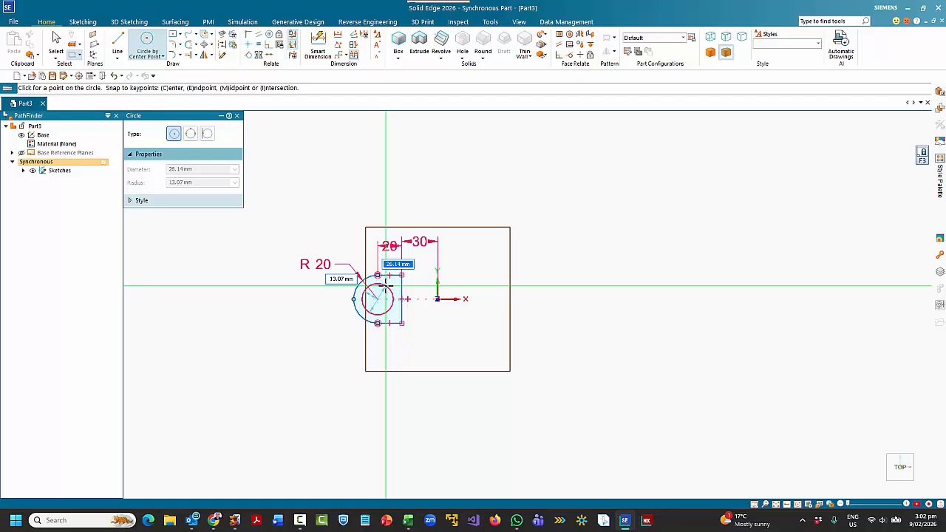
text(10)
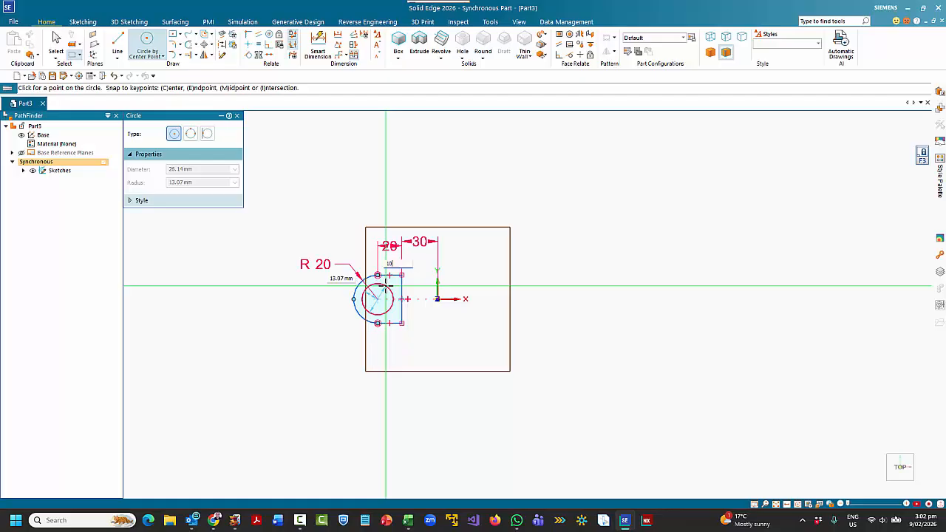
key(Return)
key(Escape)
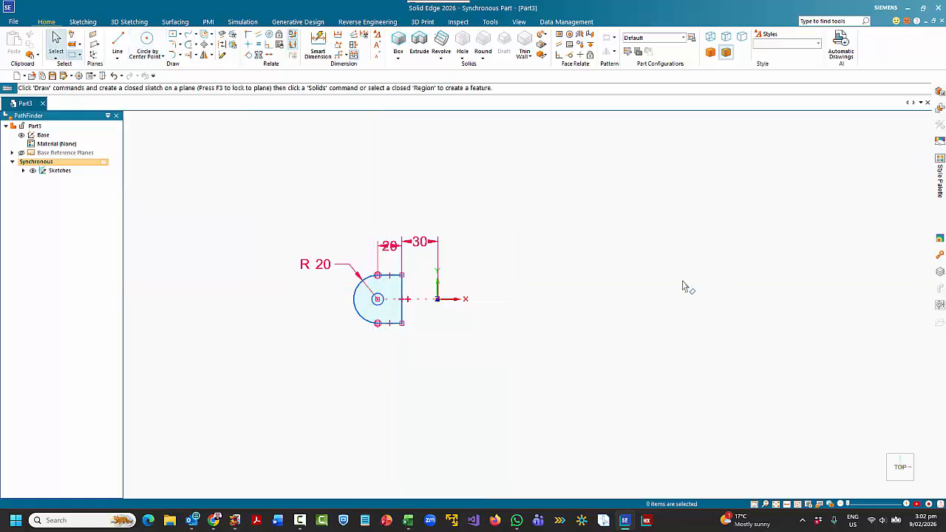
- Extrude the region around the circle symmetrically to a thickness of about 18 mm, and hide the PMI dimensions
mouse_move(342, 425)
middle_down()
mouse_move(392, 302)
mouse_move(391, 346)
middle_up()
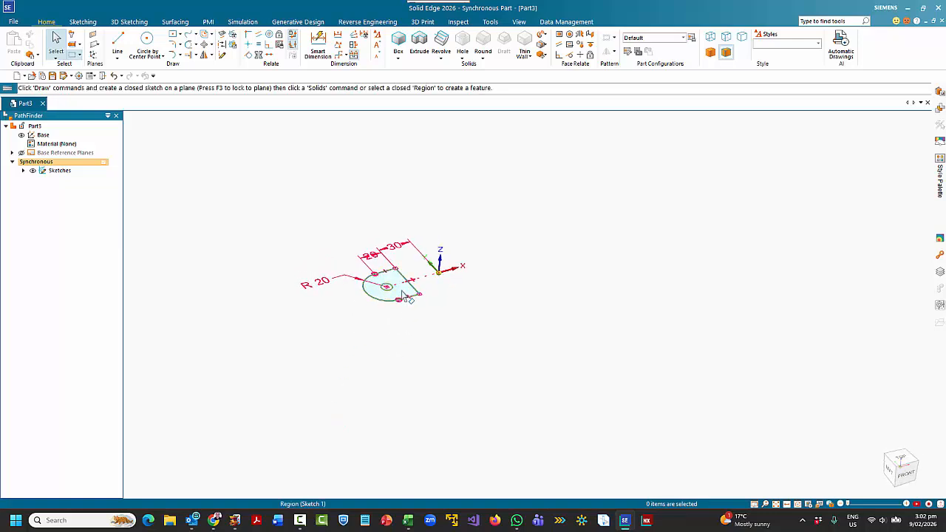
click(403, 302)
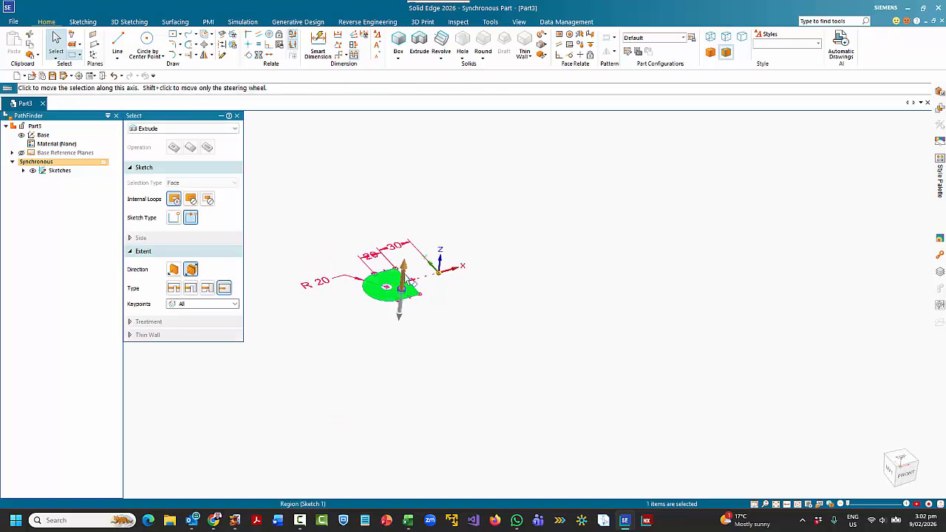
click(408, 281)
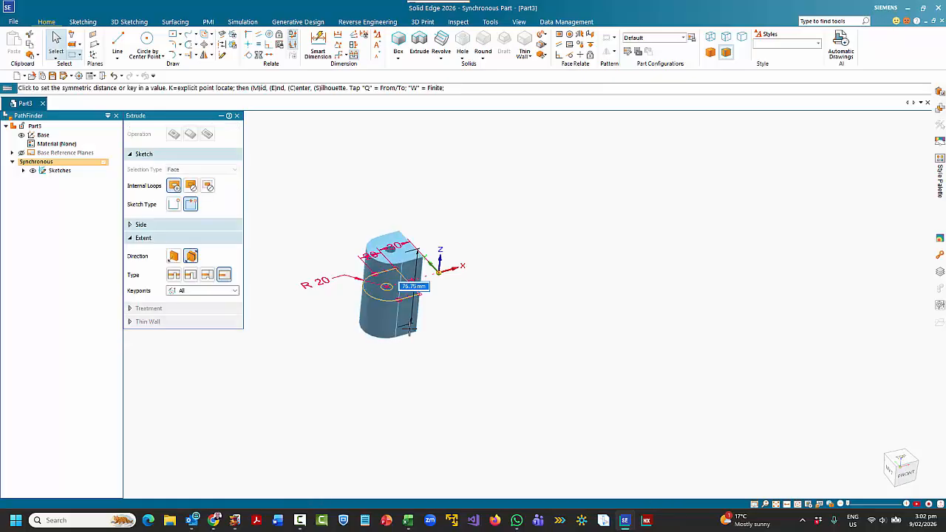
key(shift+s)
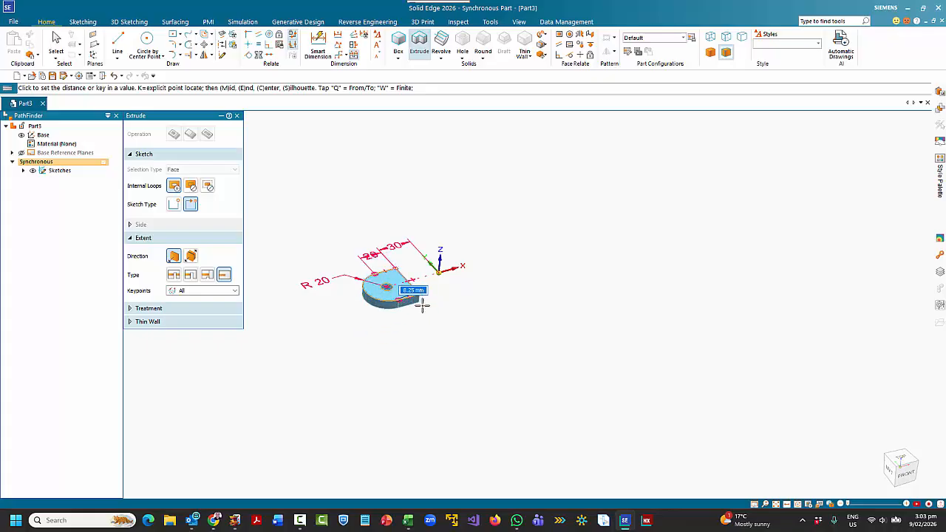
key(shift+s)
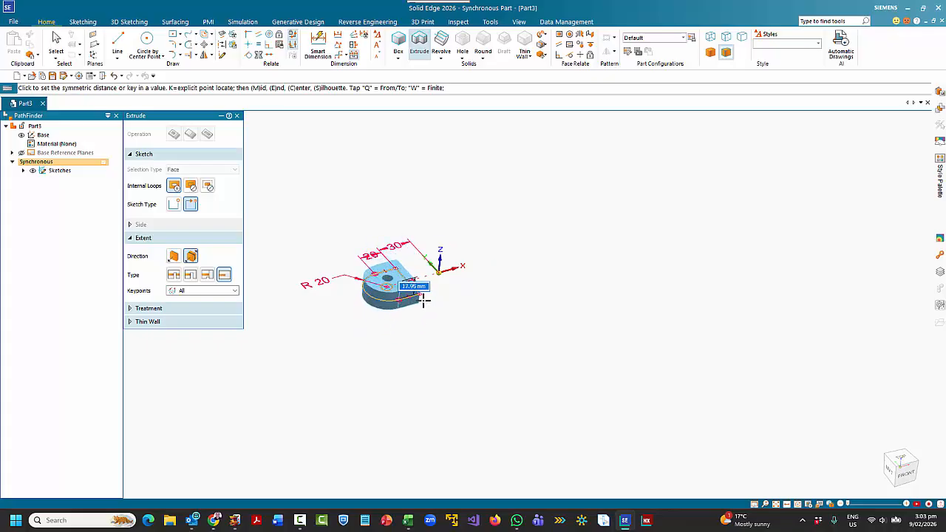
click(423, 299)
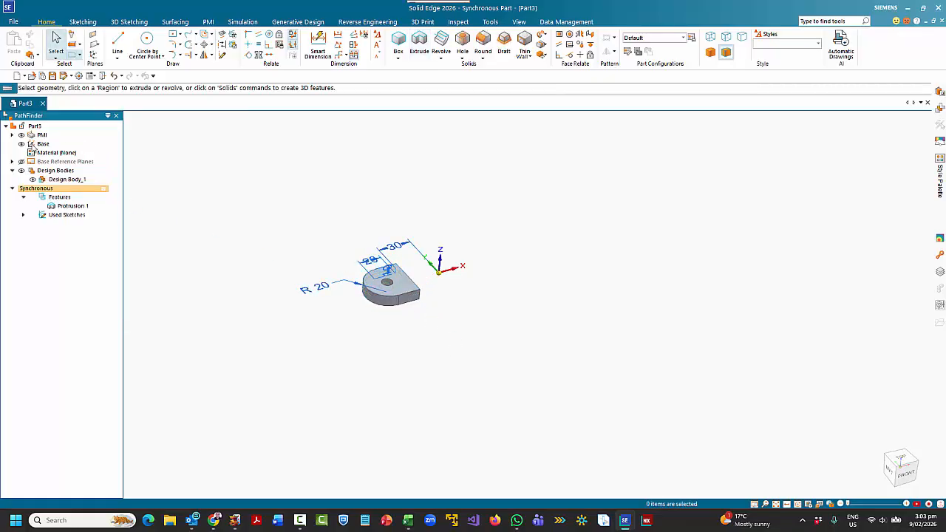
click(22, 135)
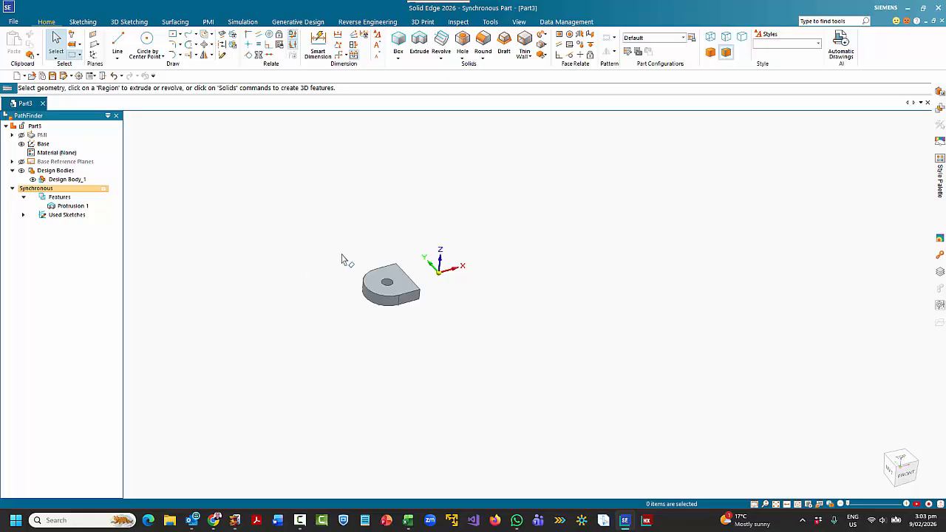
- Select all faces of the D-shaped body and reposition the steering wheel at the base coordinate system's origin
drag(348, 263, 416, 325)
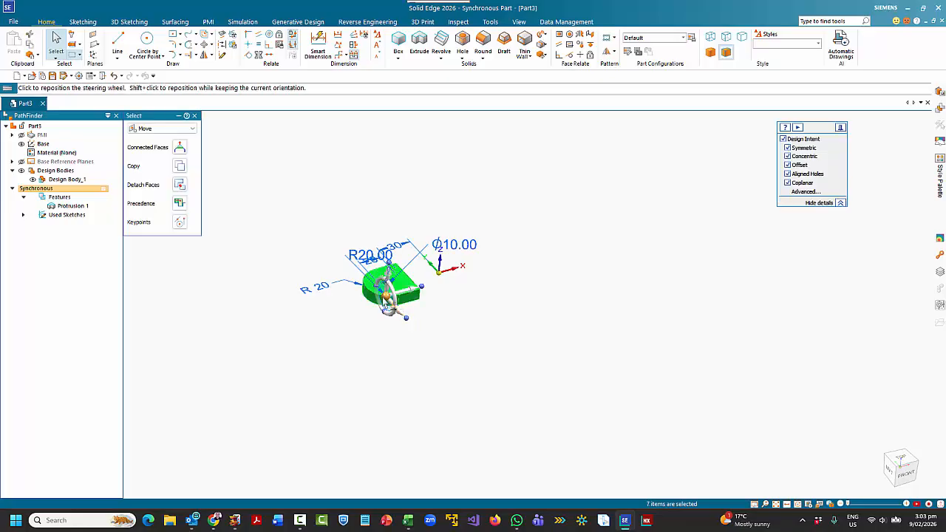
click(385, 299)
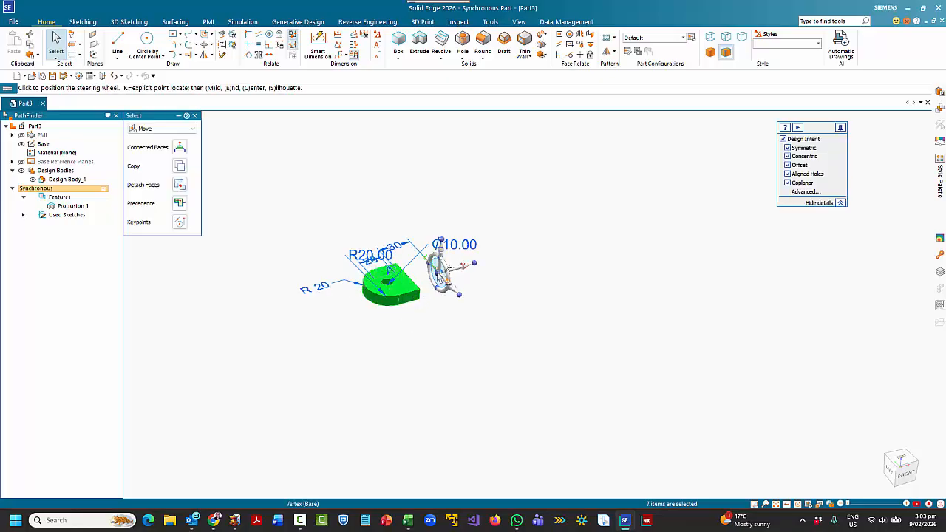
click(440, 274)
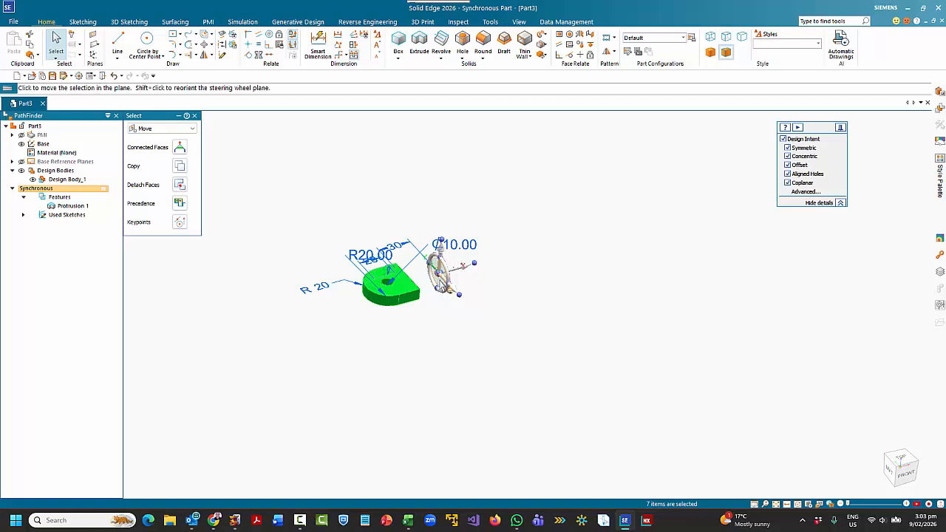
- Reorient the steering wheel to the horizontal plane and rotate a copy of the lug 180° about the origin's vertical axis
shift+click(444, 284)
shift+click(447, 272)
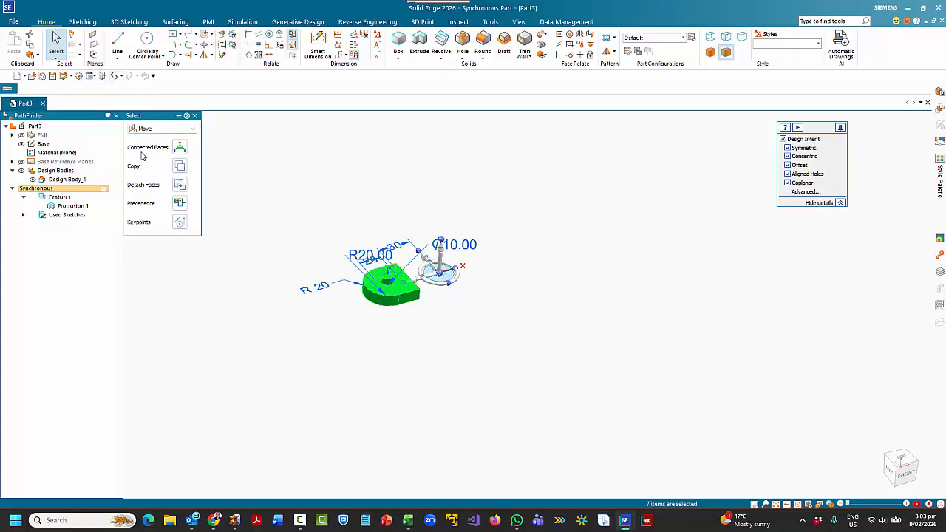
click(181, 167)
click(459, 286)
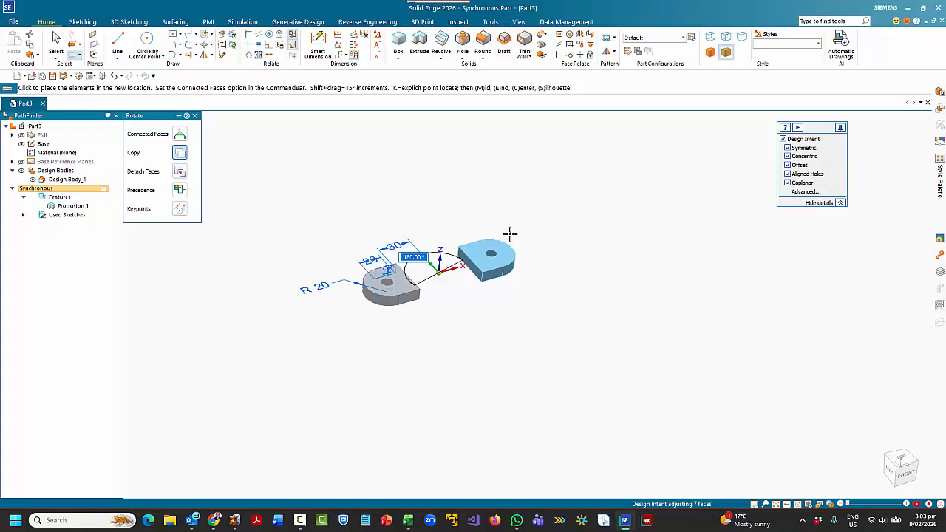
click(511, 237)
- Reposition the steering wheel at the midpoint of the copied lug's upper flat-end edge and shift only the wheel 5 mm down
scroll(454, 275, up, 5)
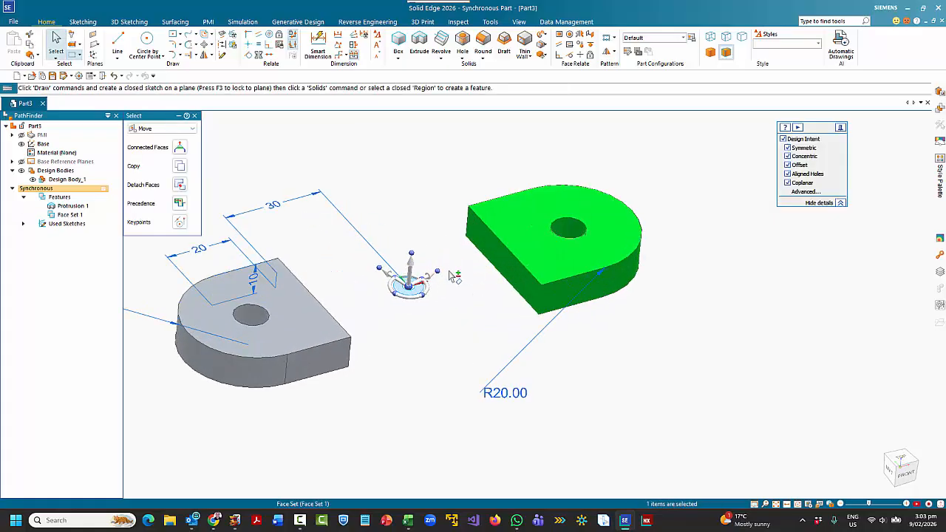
click(409, 286)
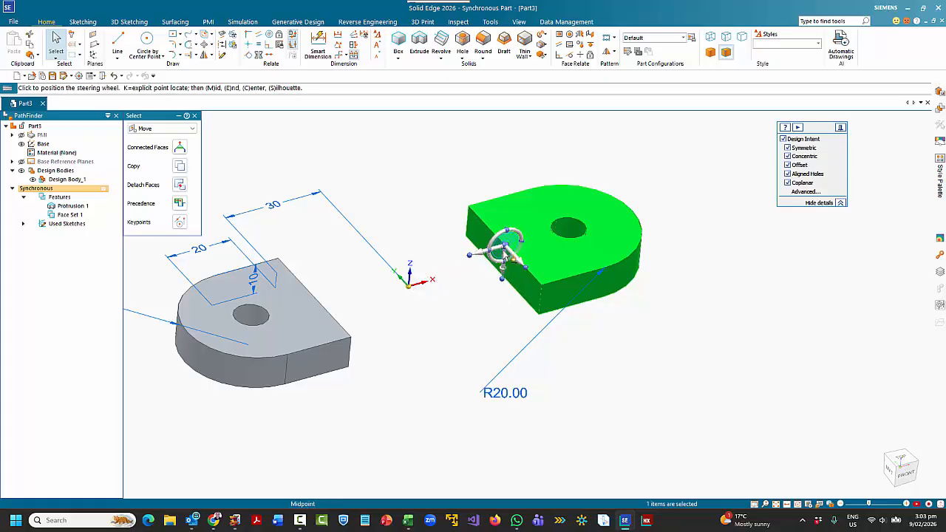
click(506, 253)
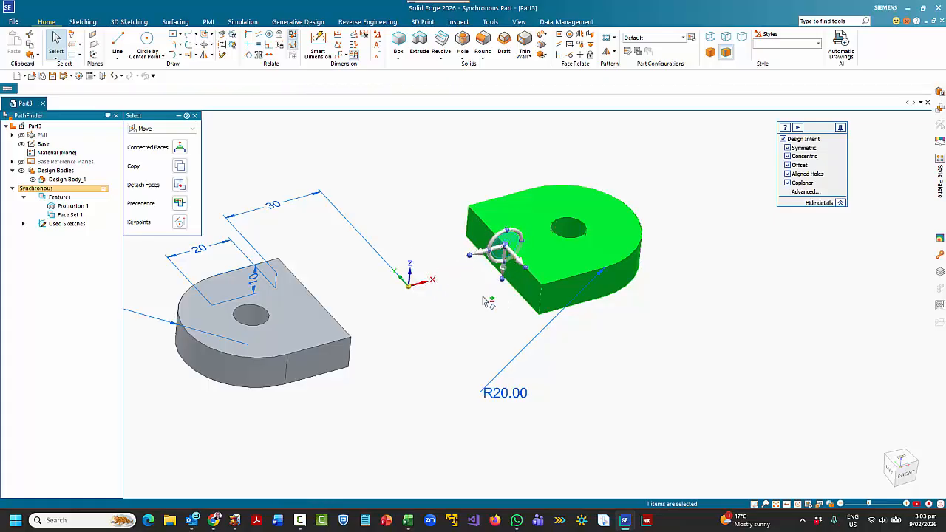
click(504, 260)
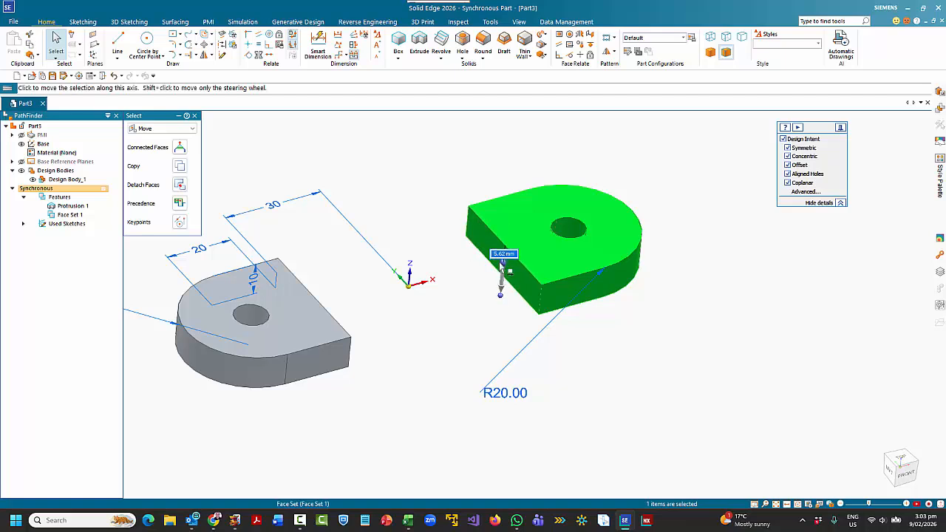
text(5)
key(Return)
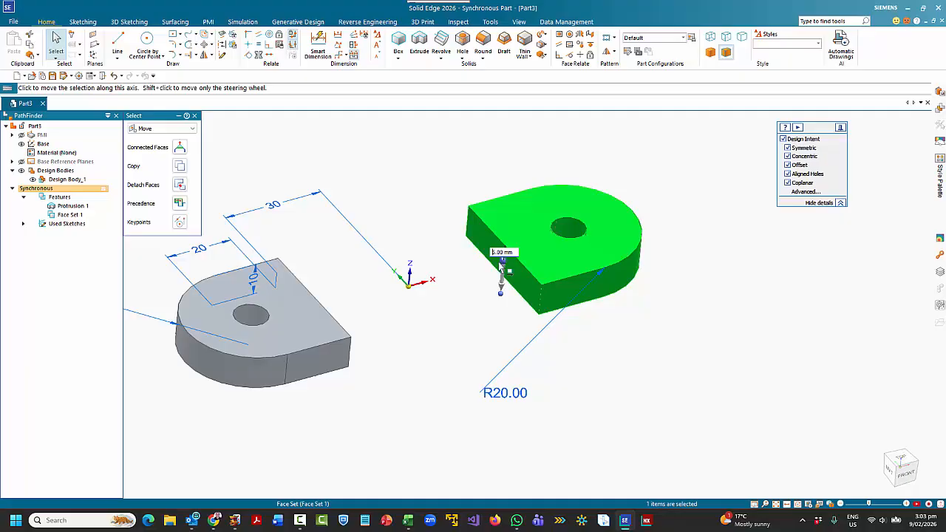
key(Escape)
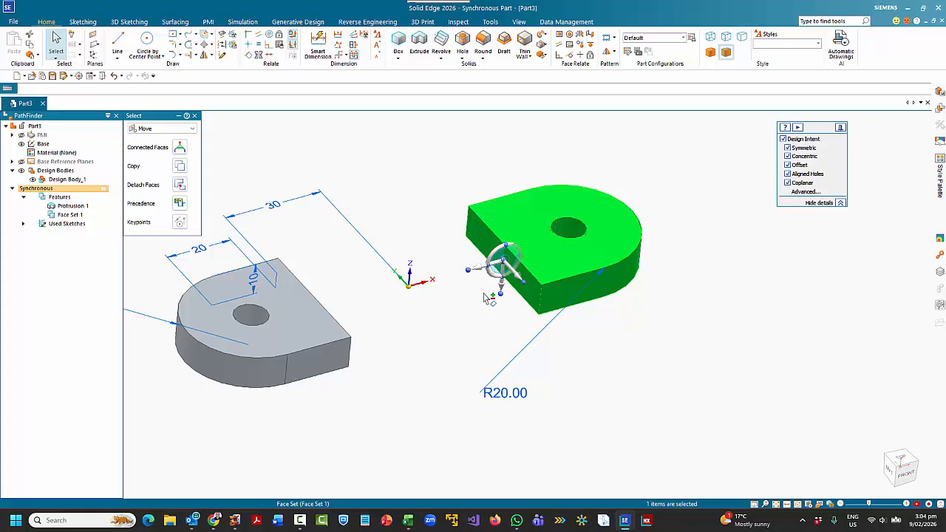
- Rotate the copied lug -90° about its lengthwise axis with Design Intent turned off
shift+click(515, 258)
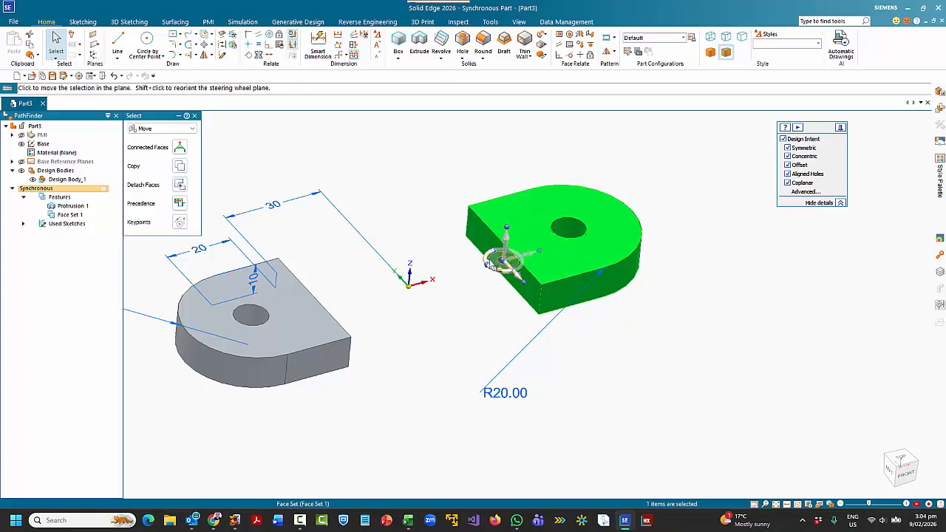
shift+click(500, 262)
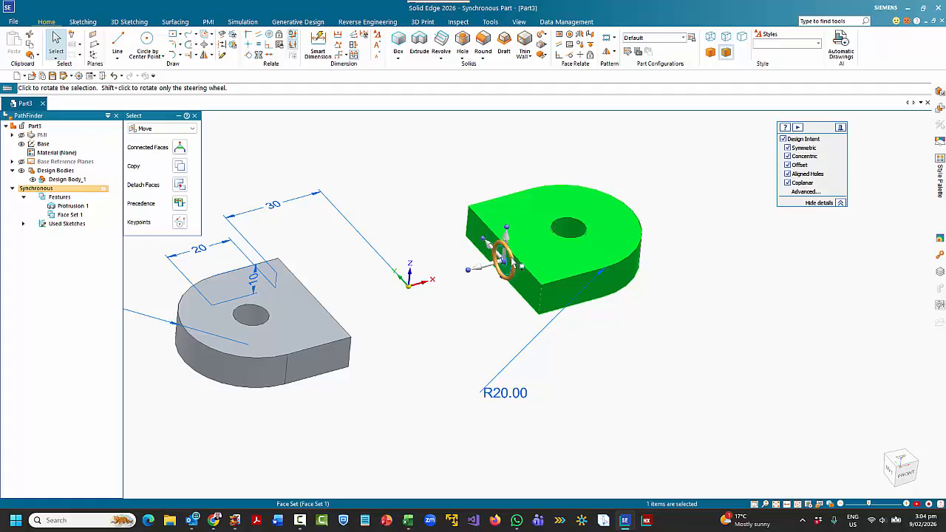
click(502, 259)
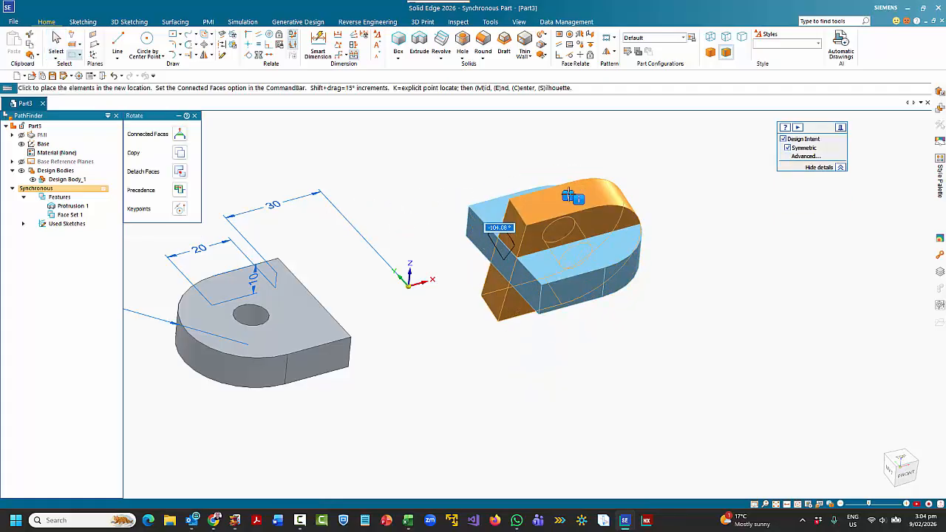
click(783, 139)
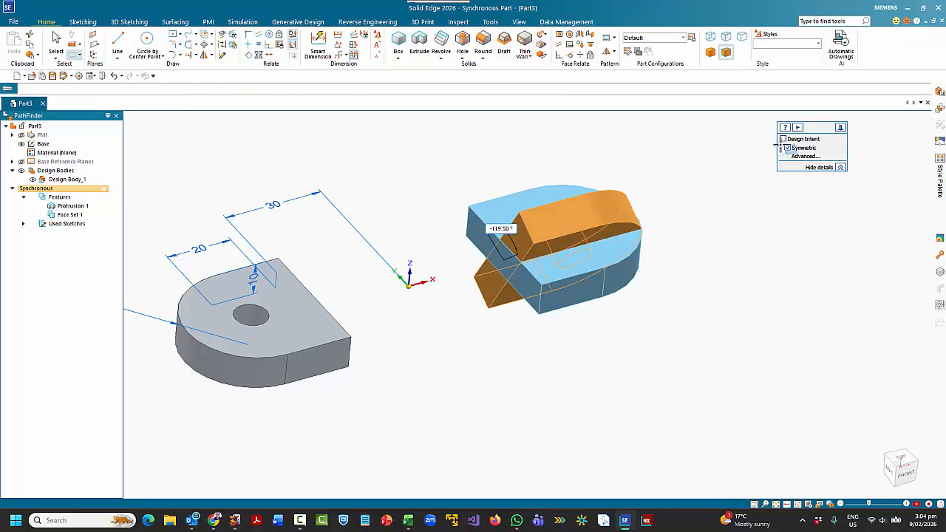
click(543, 143)
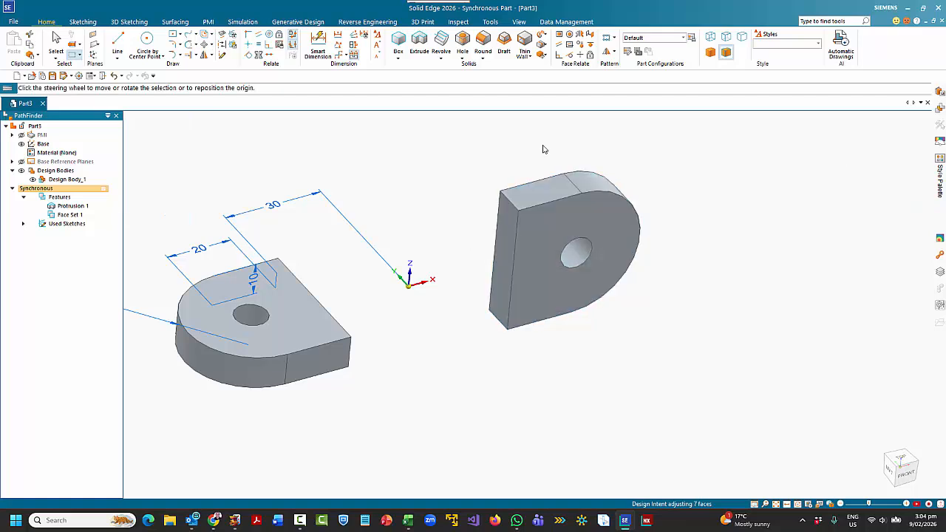
key(Escape)
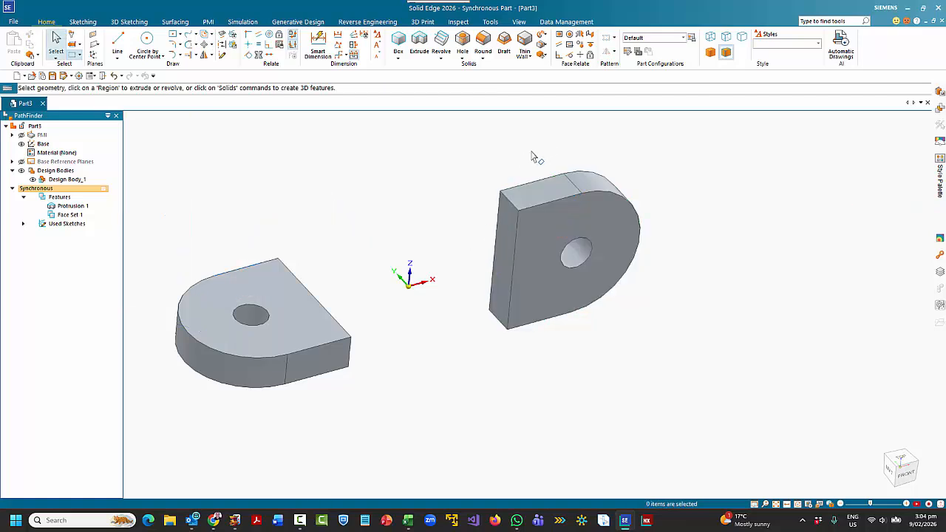
- Transition the part from Synchronous to the Ordered modeling environment
right_click(90, 193)
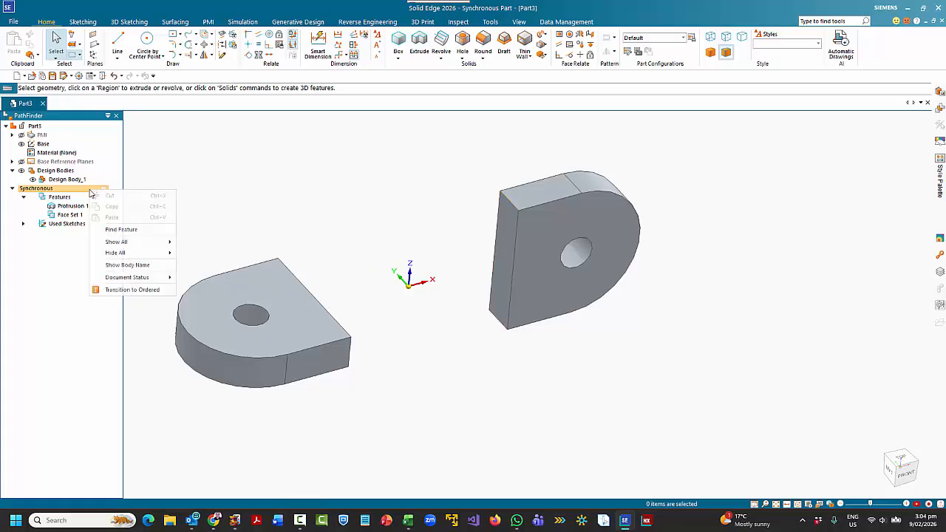
click(130, 290)
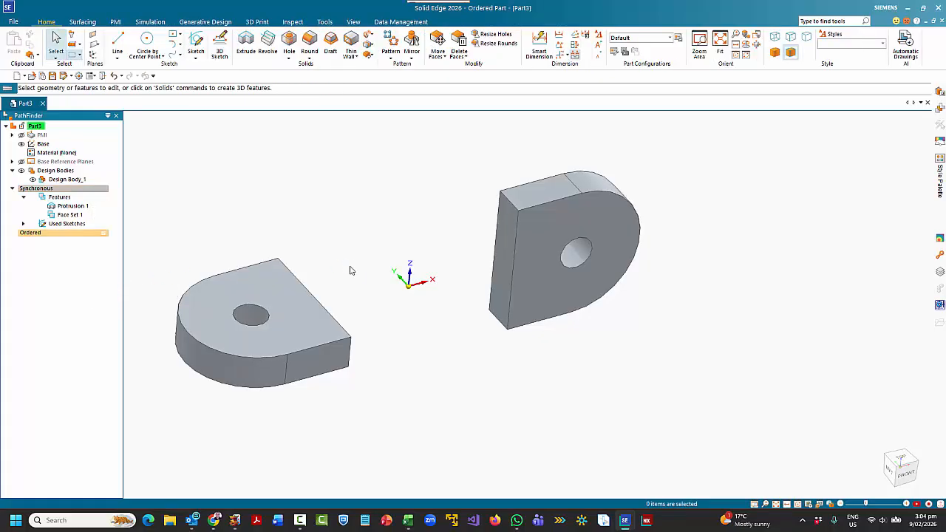
middle_drag(455, 323, 470, 293)
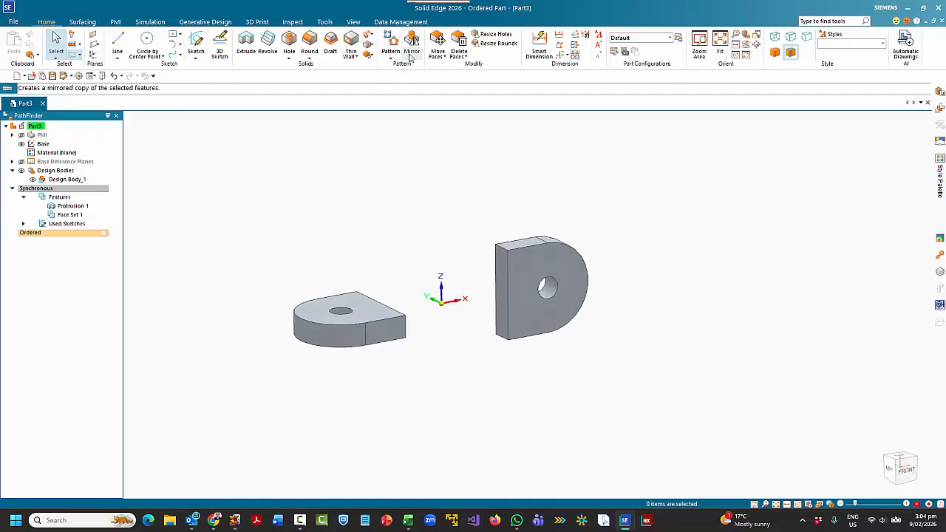
- Create a lofted protrusion between the facing flat end faces of the two lugs, using Face selection for the cross sections
click(372, 37)
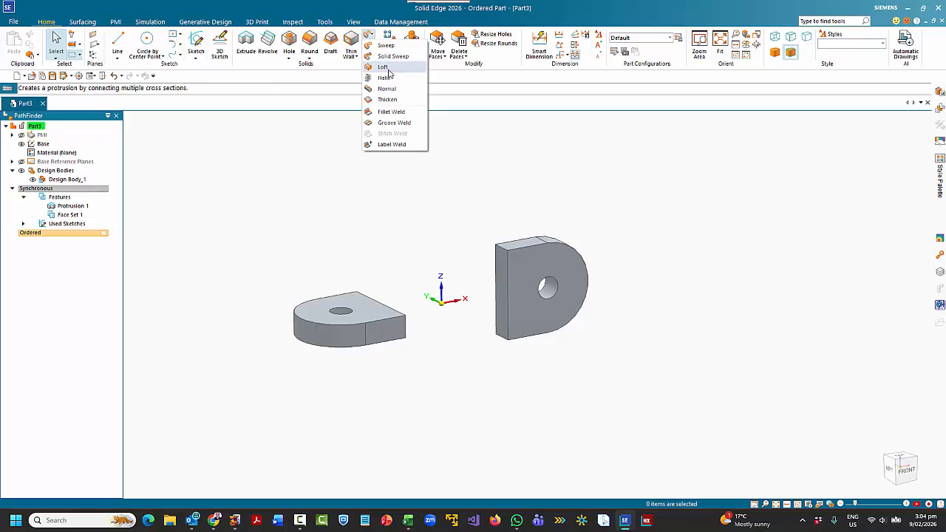
click(377, 66)
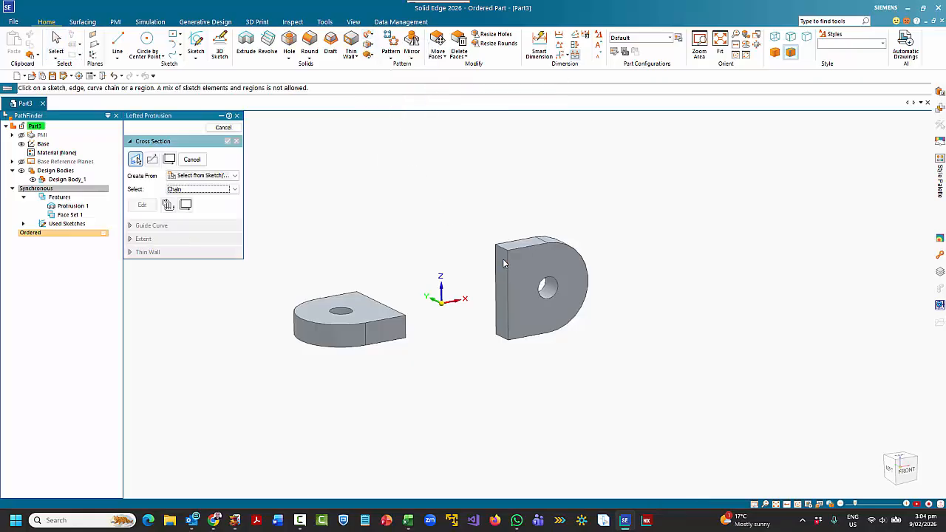
click(207, 176)
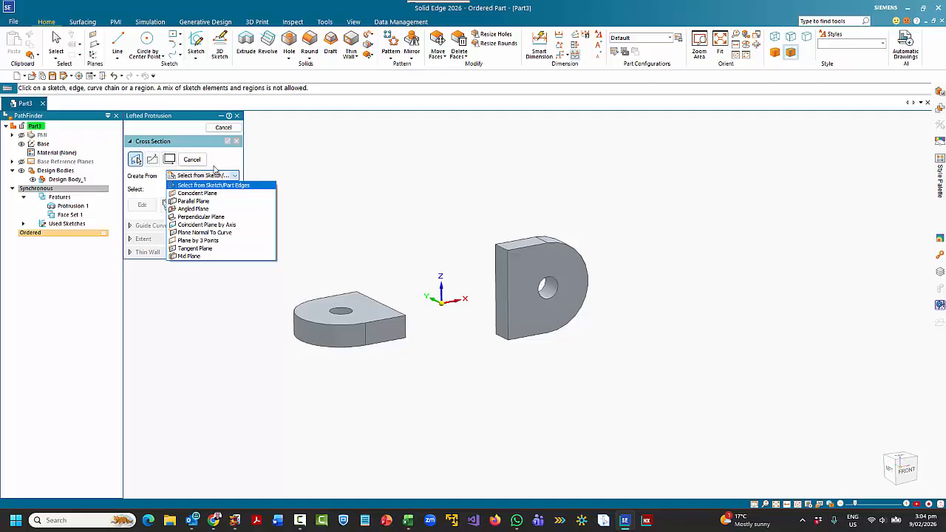
click(231, 161)
click(201, 189)
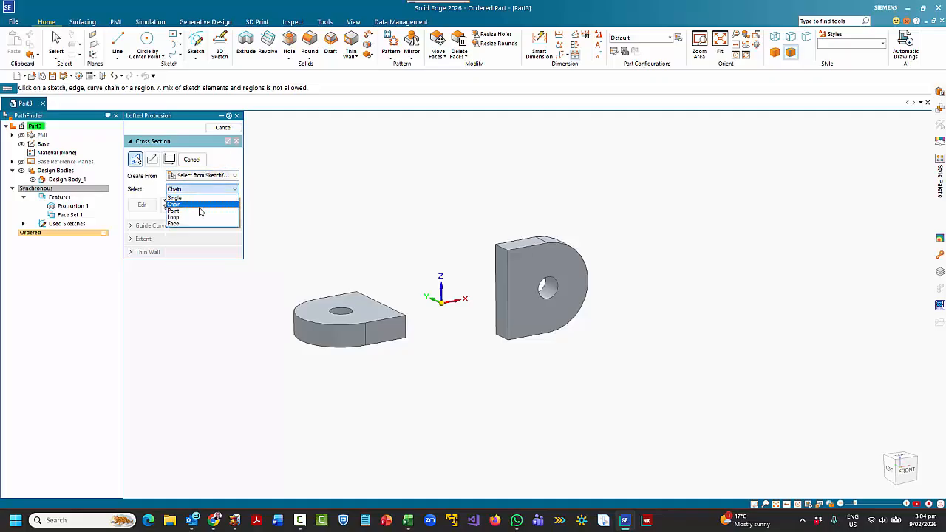
click(195, 223)
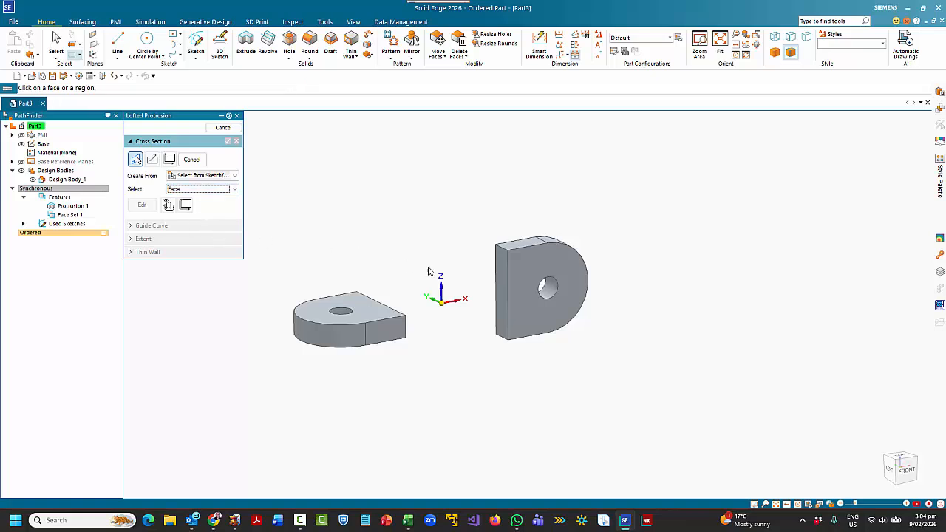
click(501, 261)
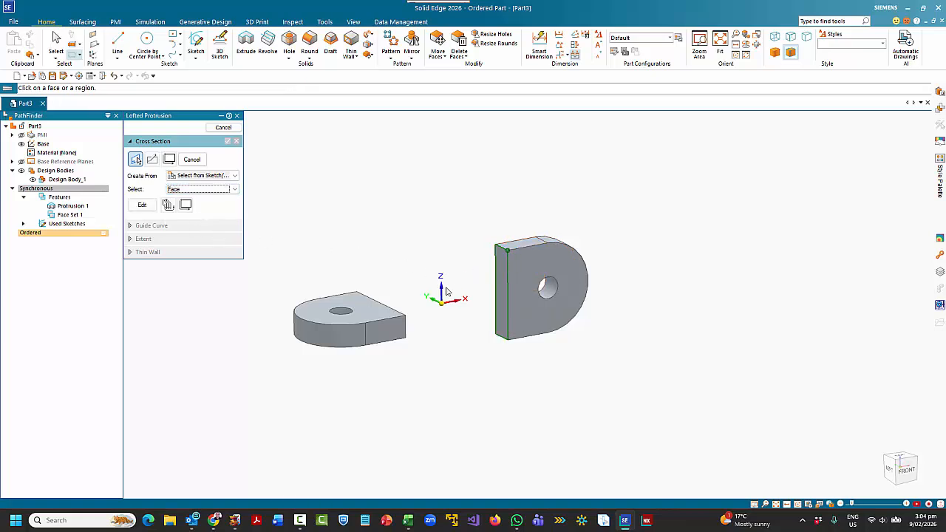
middle_drag(500, 262, 318, 314)
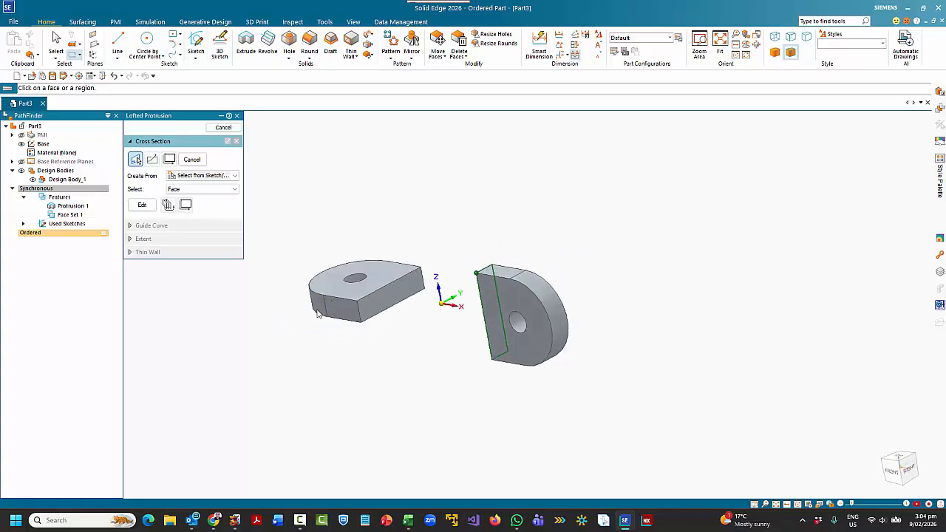
click(375, 314)
middle_drag(416, 335, 519, 323)
right_click(481, 349)
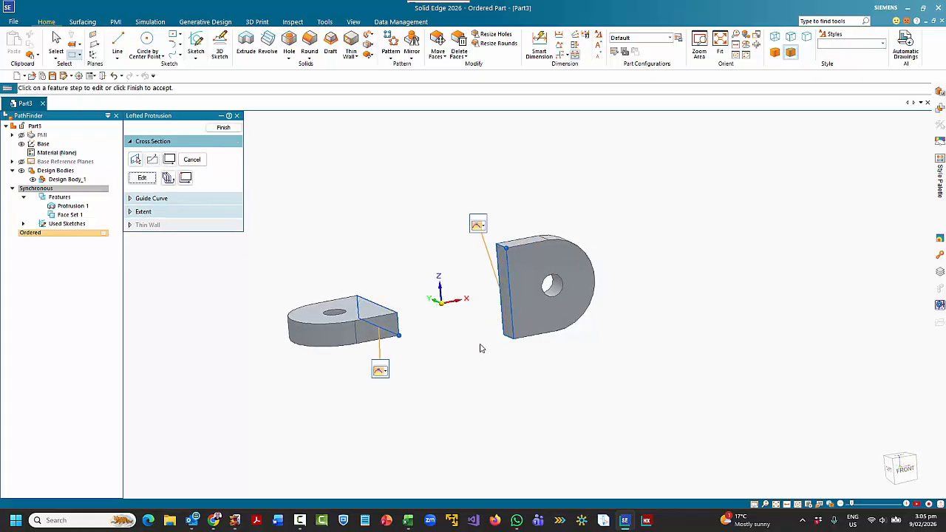
- Set the tangency control at both ends of the loft to Tangent Continuous and finish the feature
click(480, 225)
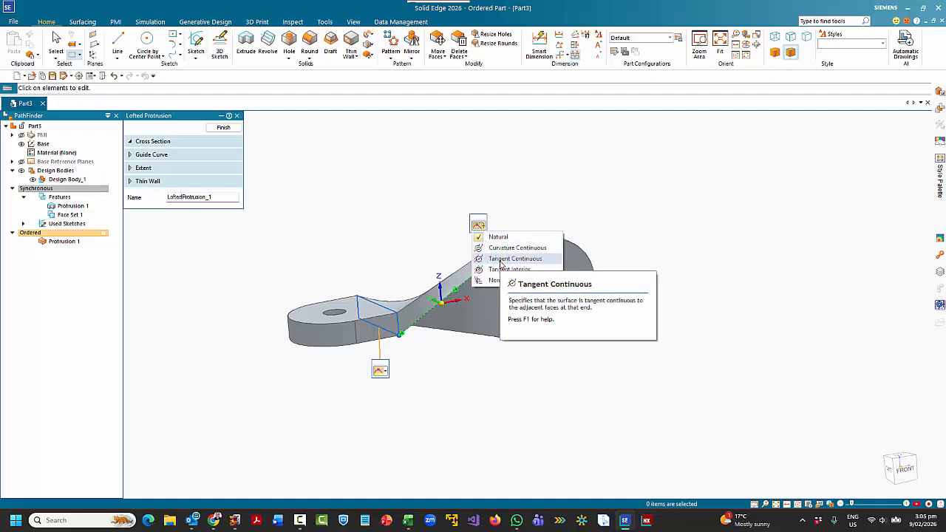
click(500, 260)
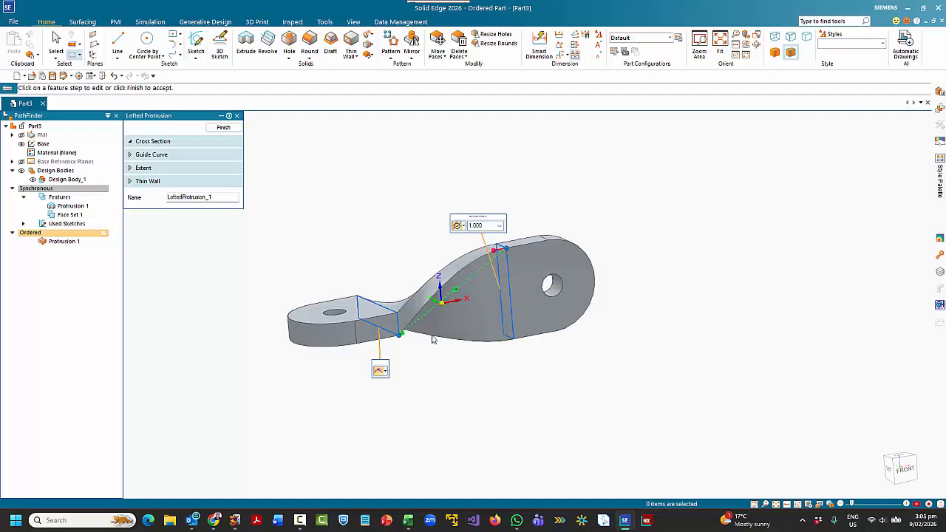
click(380, 370)
click(415, 394)
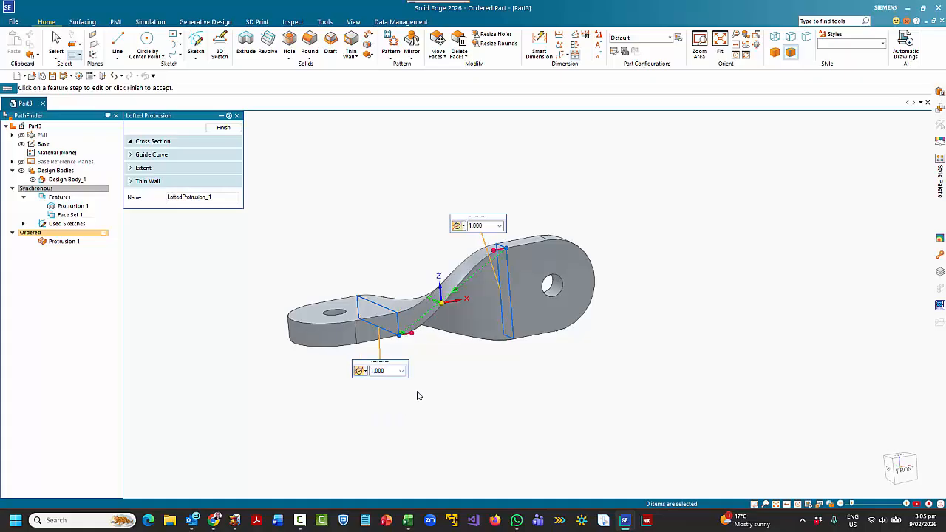
middle_drag(486, 388, 481, 413)
right_click(484, 398)
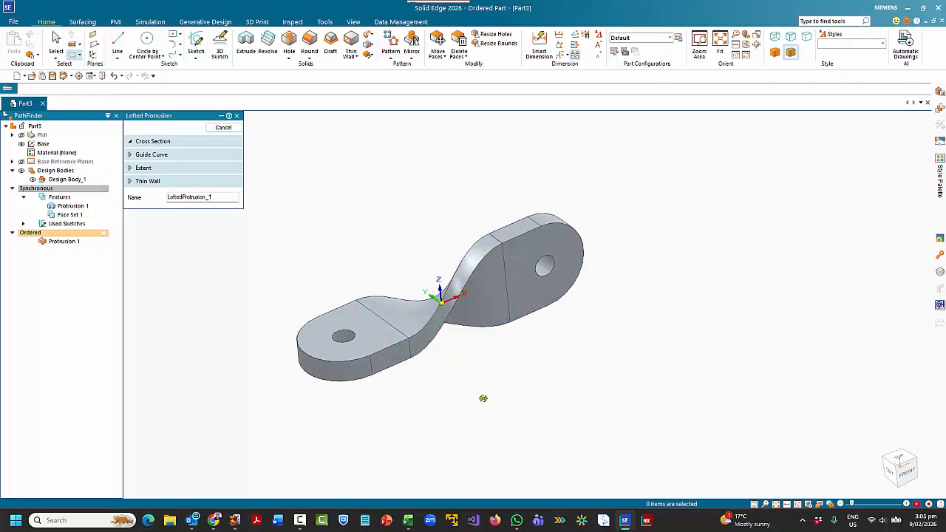
right_click(484, 399)
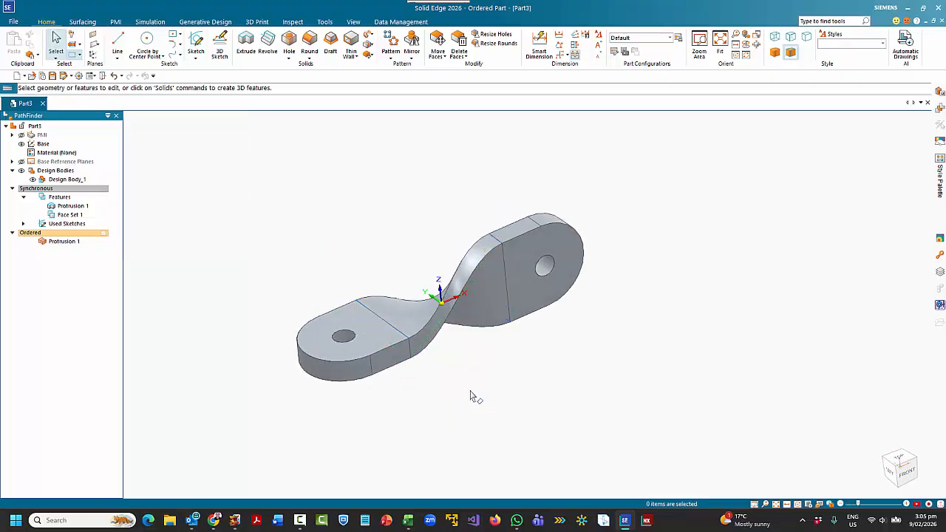
- Try moving the horizontal lug, Protrusion 1, lengthwise away from the origin
click(70, 207)
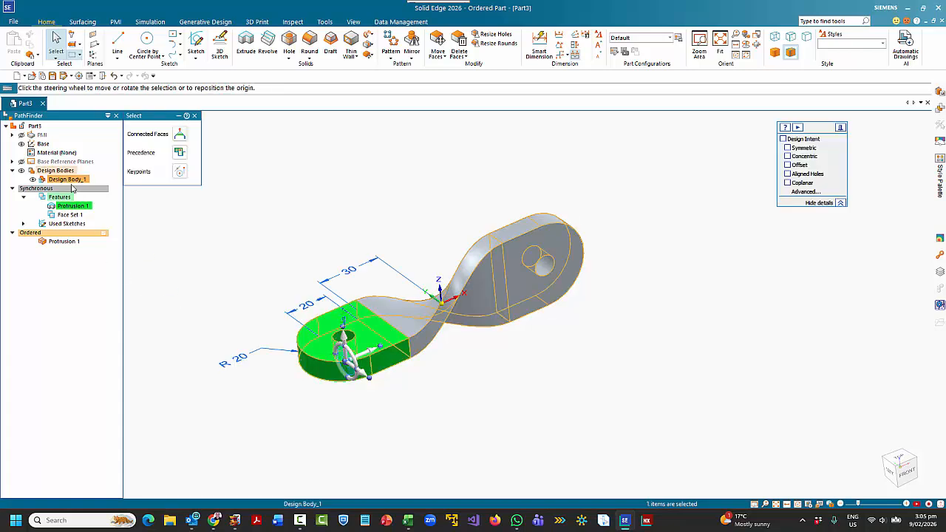
click(367, 357)
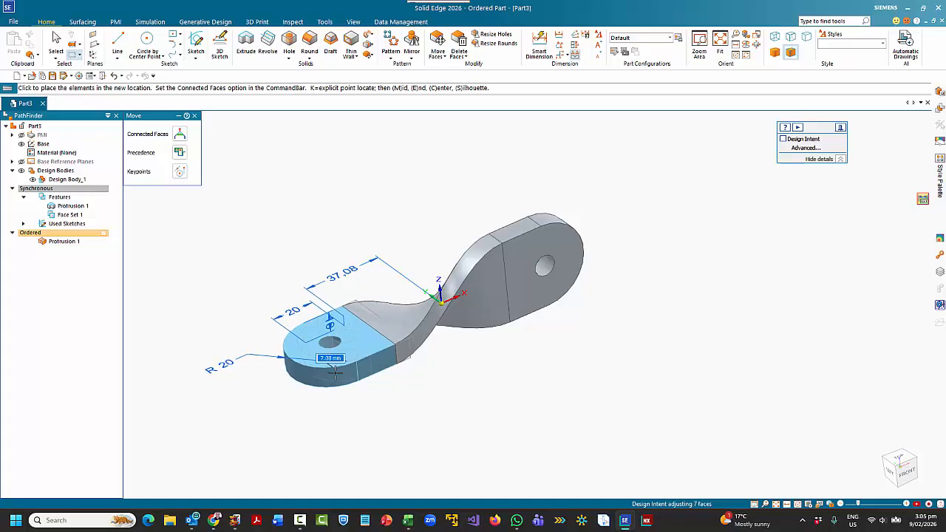
click(338, 377)
click(385, 372)
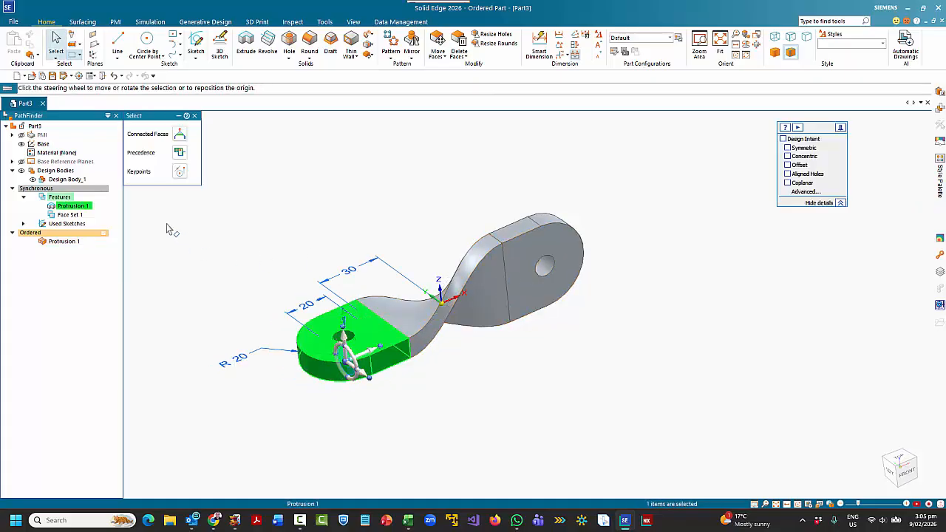
- Try rotating the vertical lug, Face Set 1, about its lengthwise axis with the steering wheel to see the loft untwist
click(70, 216)
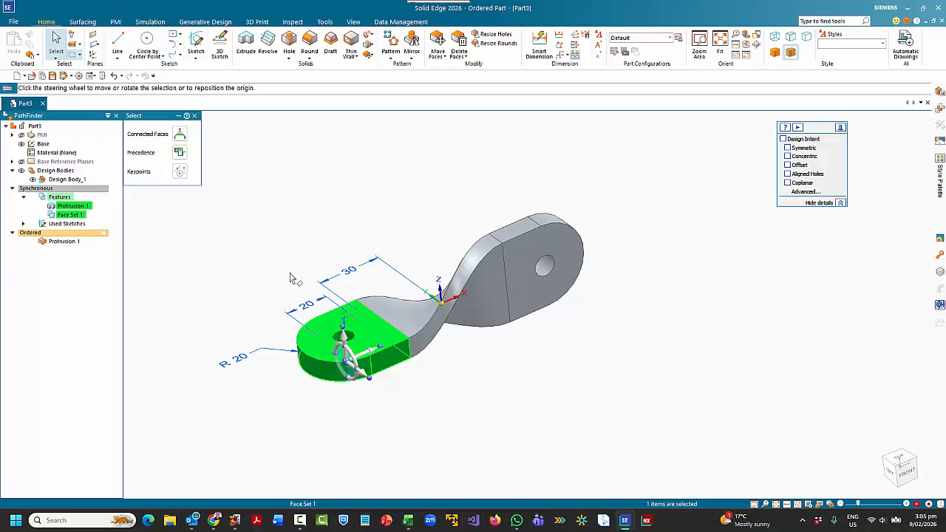
click(507, 255)
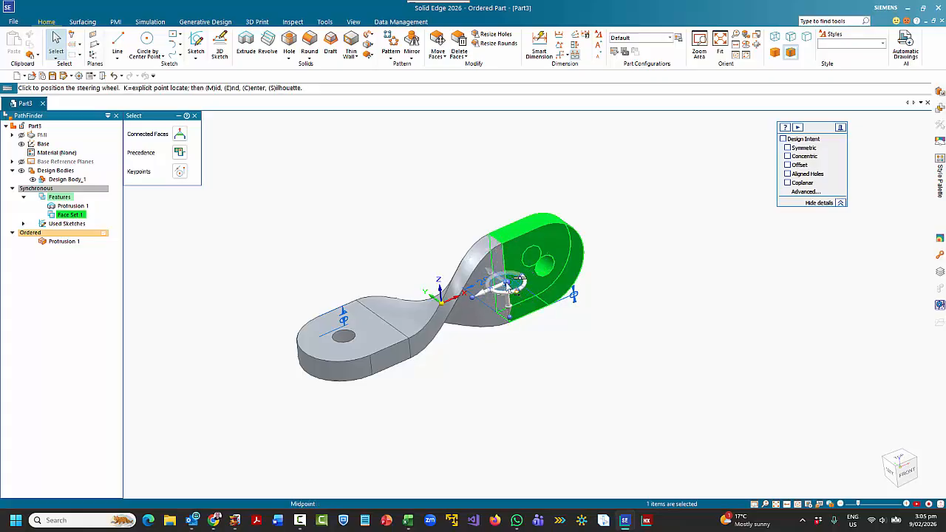
click(520, 279)
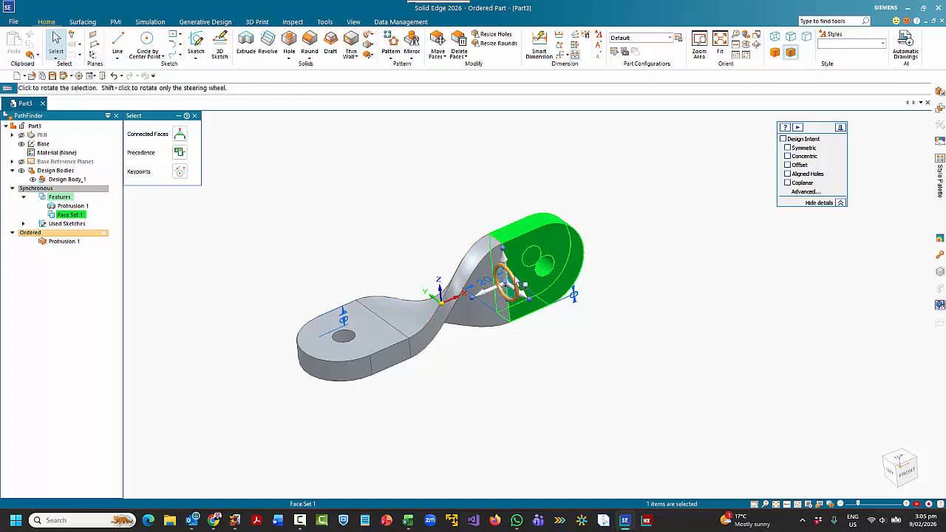
click(517, 281)
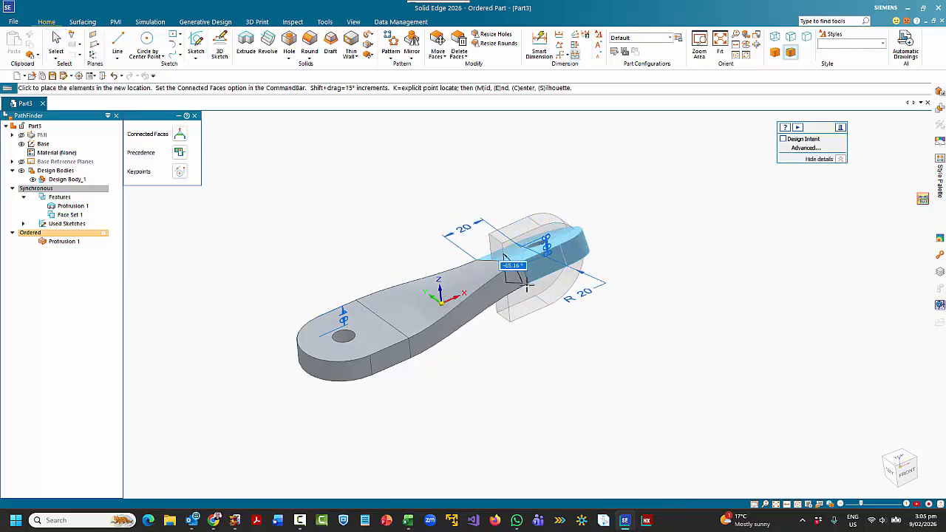
click(522, 275)
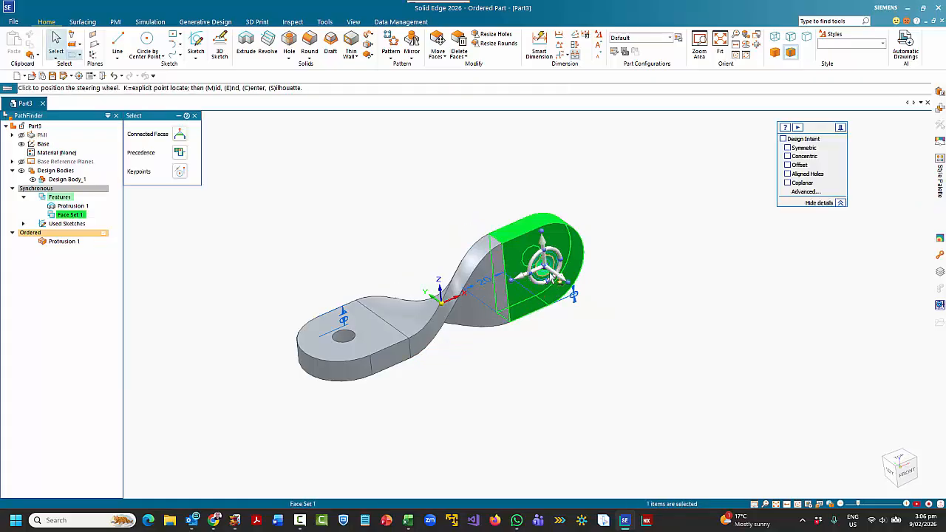
- Try moving the vertical lug, Face Set 1, lengthwise away from the origin along its own axis
click(544, 275)
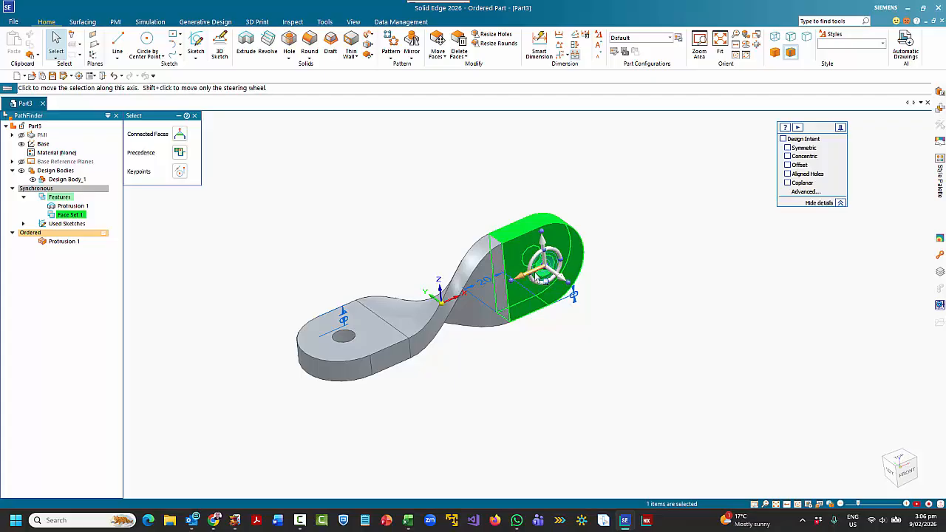
click(537, 274)
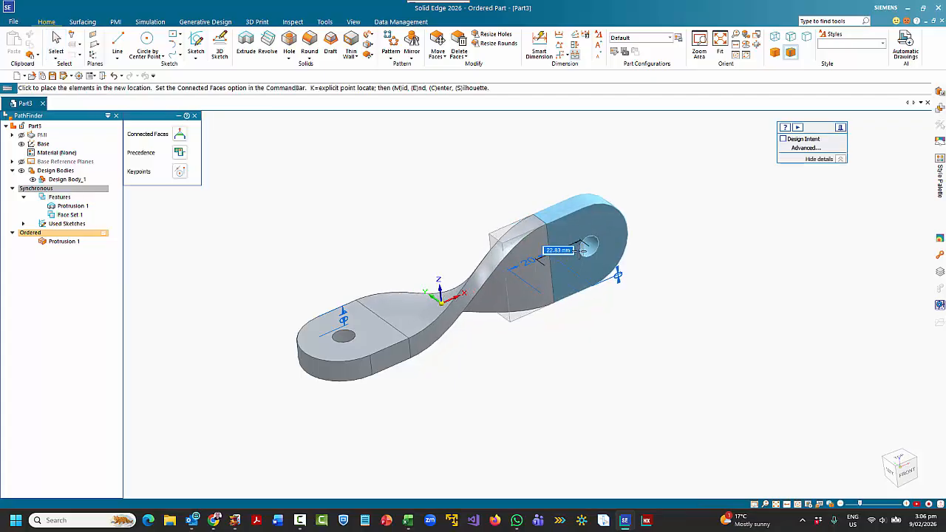
click(545, 264)
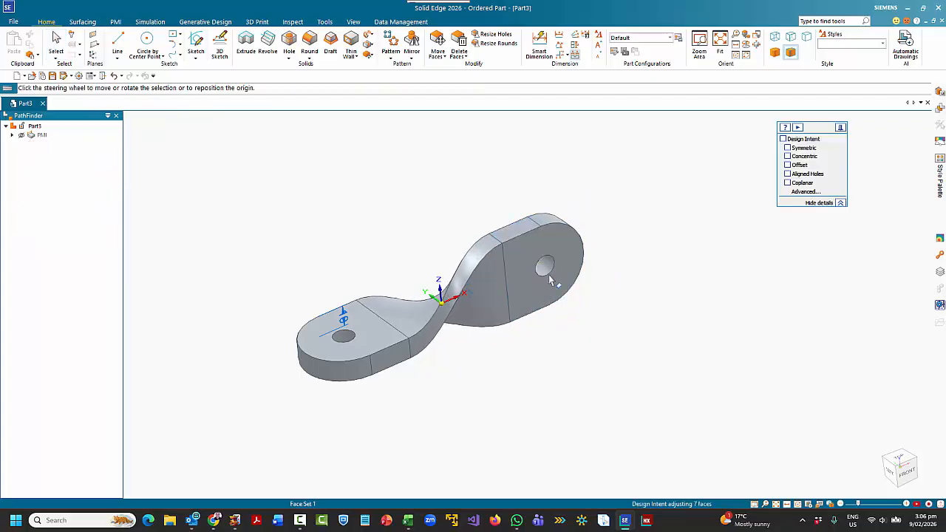
- Try moving the vertical lug, Face Set 1, downward along the Z direction, and clear the selection
click(547, 264)
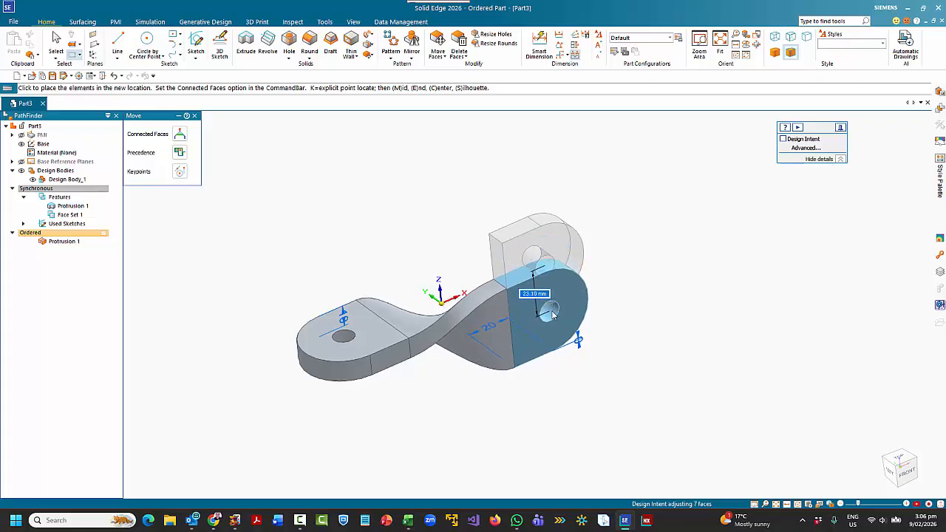
click(547, 309)
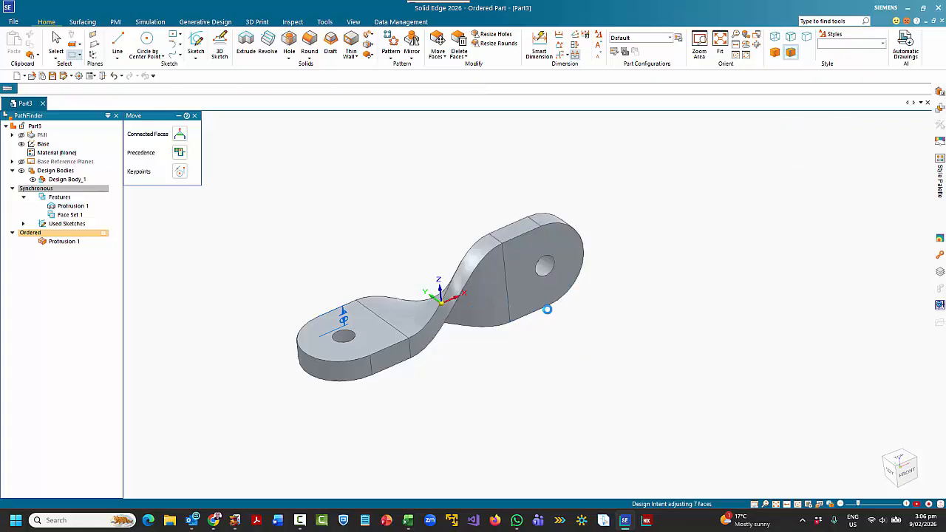
click(504, 362)
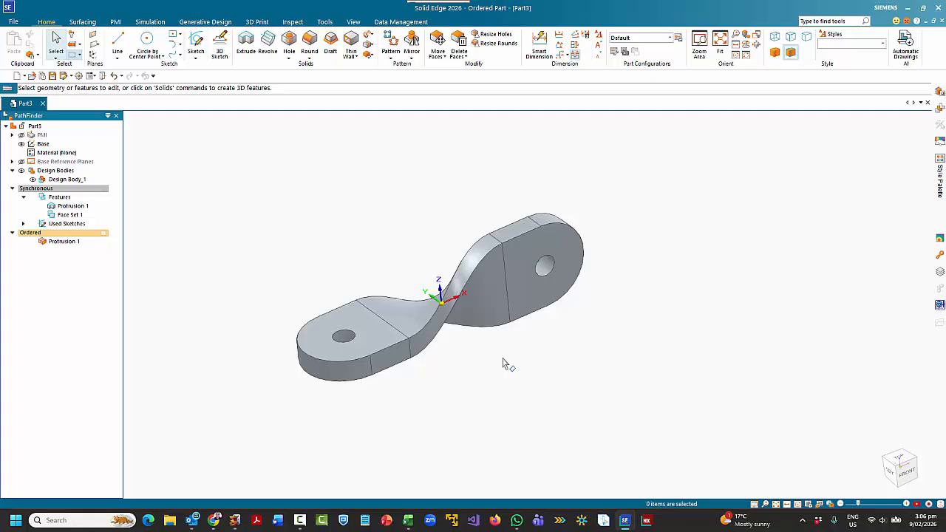
- Try changing the radius of the horizontal lug's rounded end to 23 mm with Design Intent off
click(343, 381)
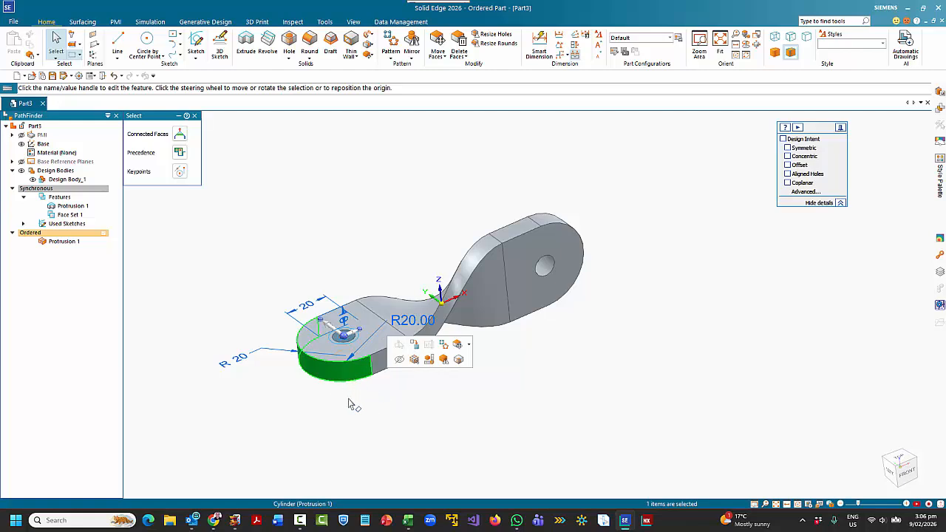
middle_drag(349, 403, 328, 387)
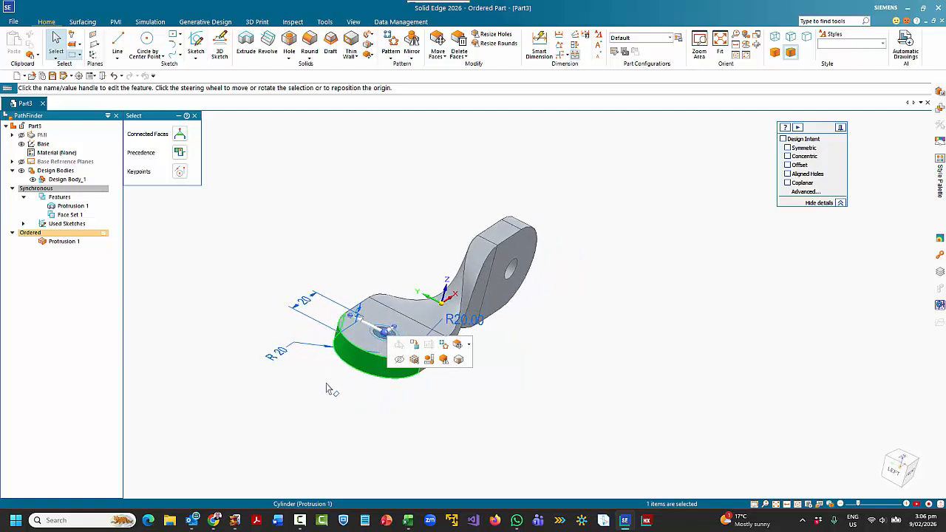
click(283, 357)
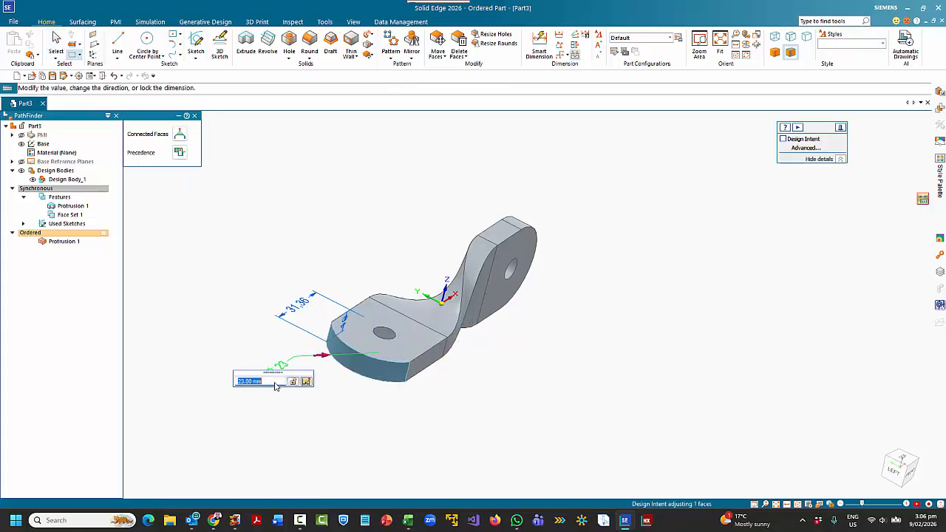
key(Escape)
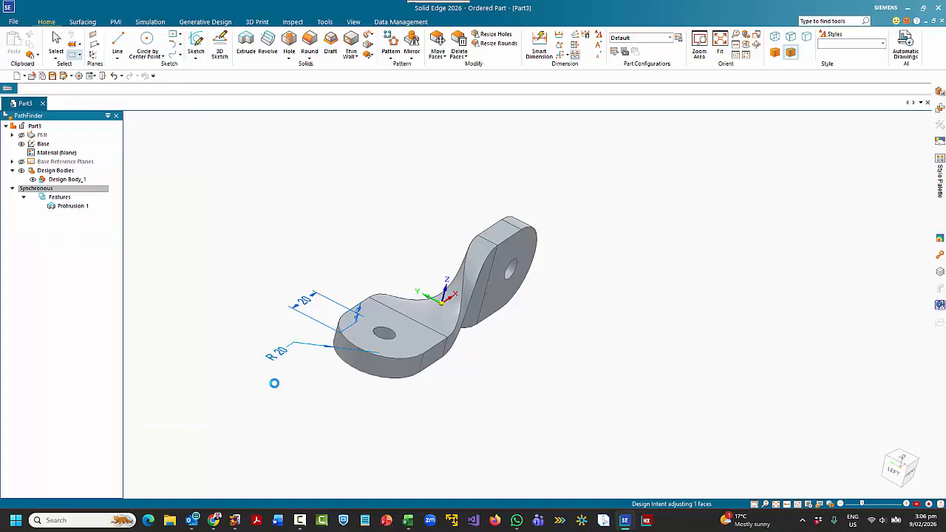
- With Design Intent on, try radii of 23 and 21 mm on the horizontal lug's rounded end, and return it to 20 mm
click(371, 374)
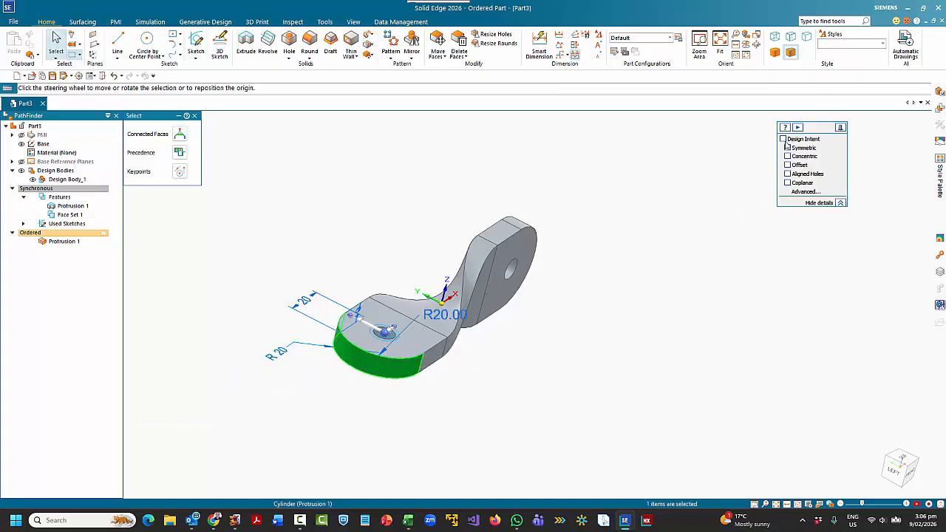
click(281, 358)
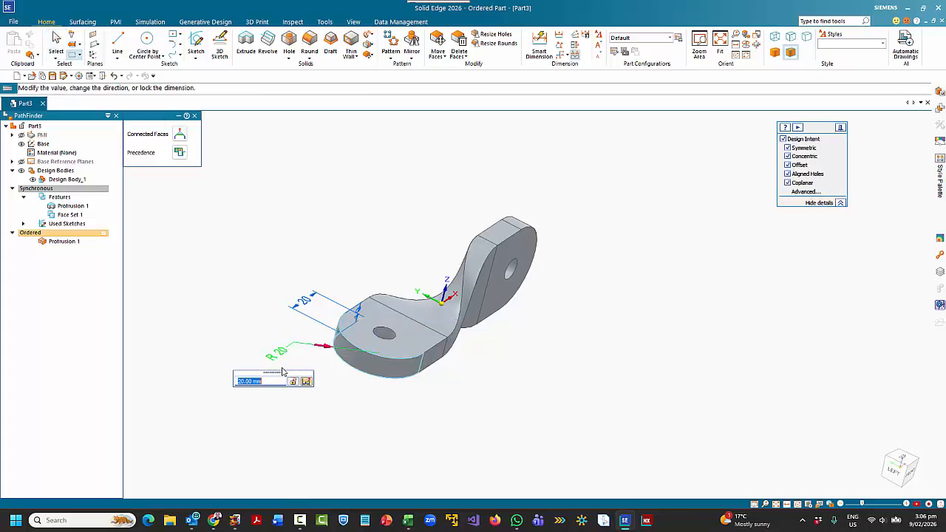
text(25)
key(Return)
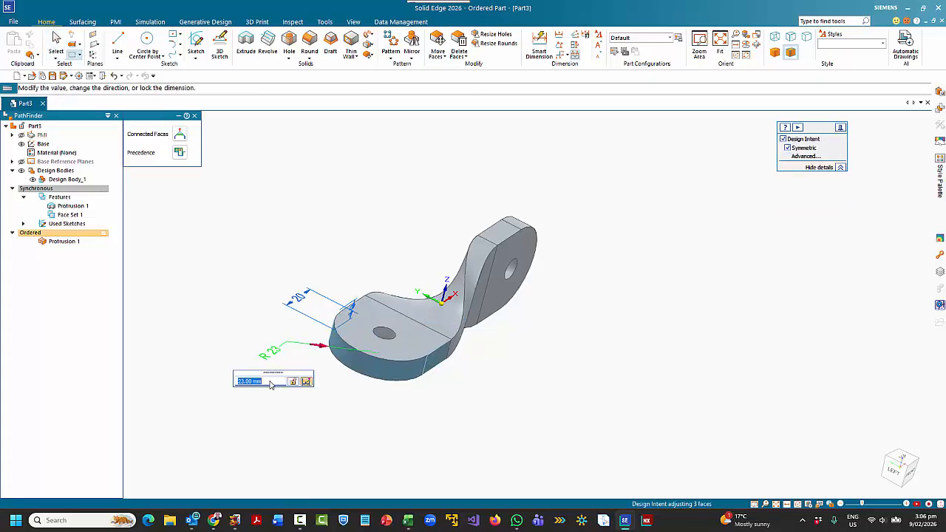
text(27)
key(Return)
text(21)
key(Return)
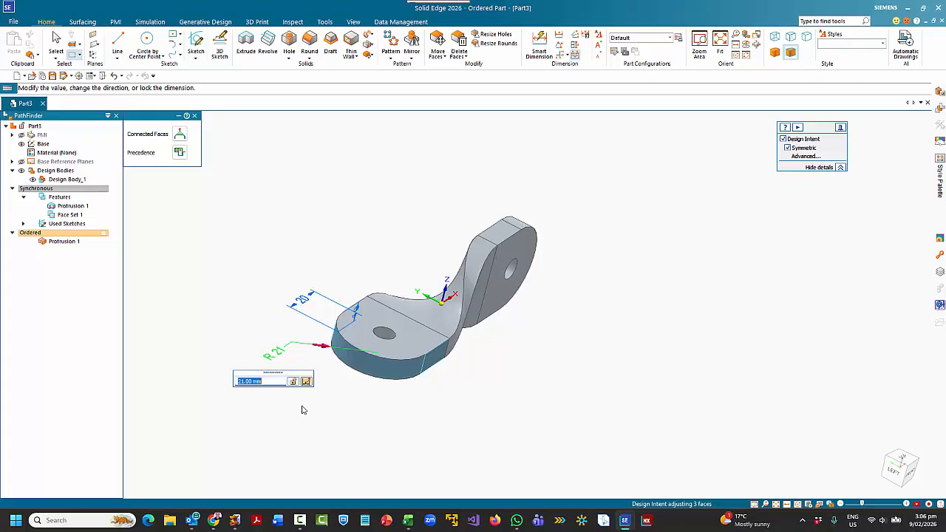
scroll(309, 430, up, 1)
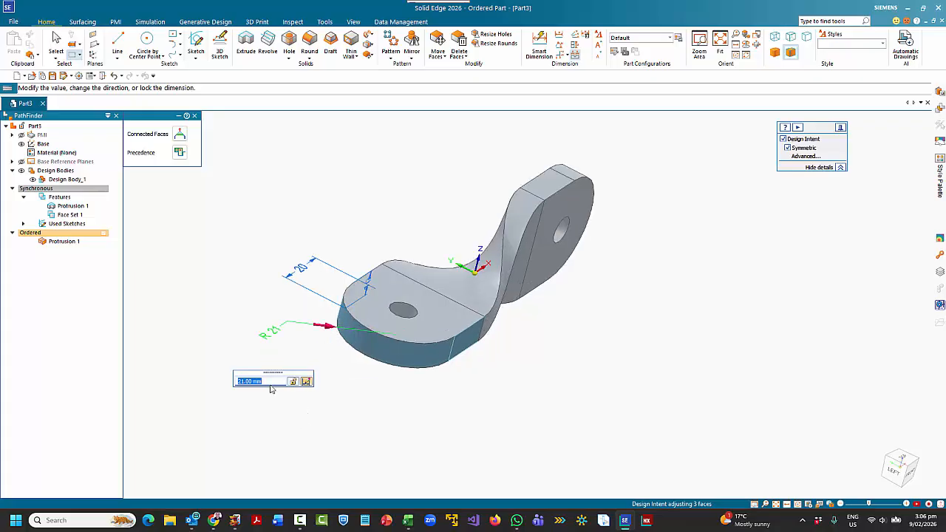
scroll(271, 383, down, 1)
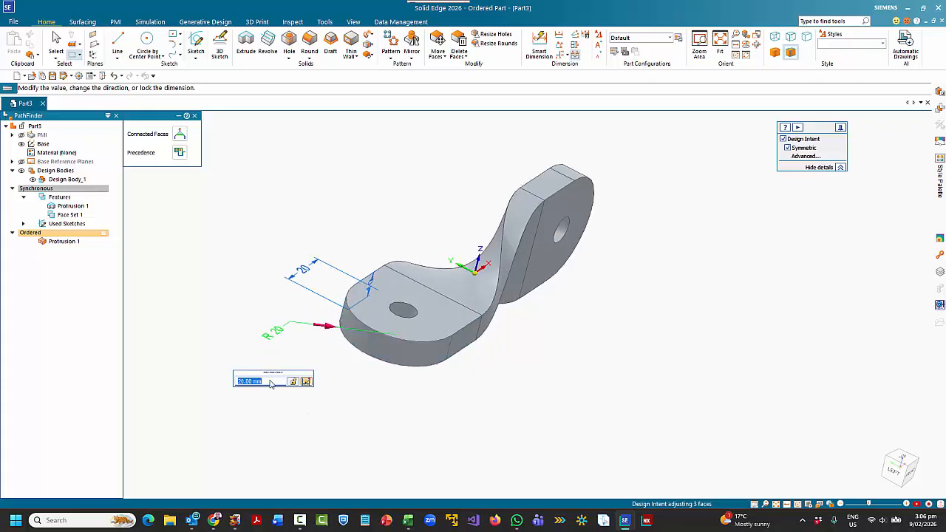
click(480, 405)
- Select the horizontal lug's cylindrical end face and orbit the link to a near-front view
click(441, 355)
middle_drag(464, 363, 356, 324)
middle_drag(427, 356, 361, 369)
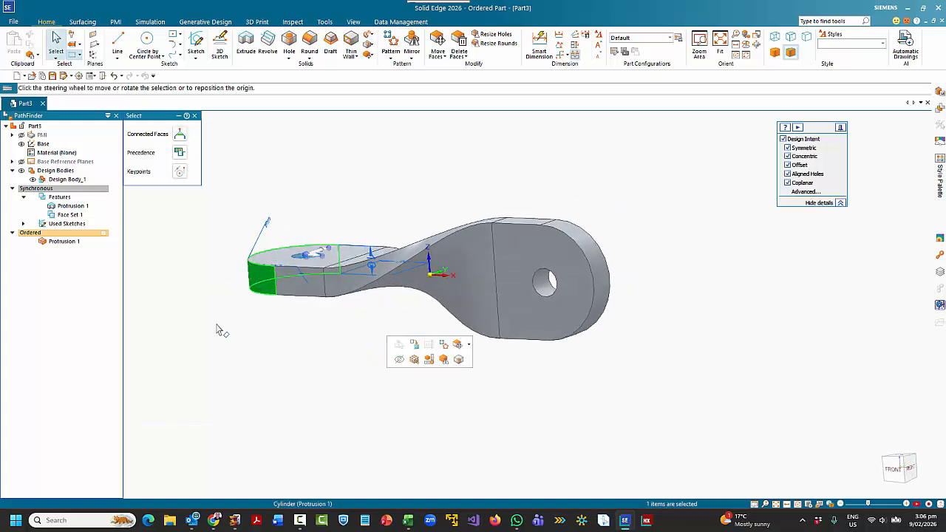